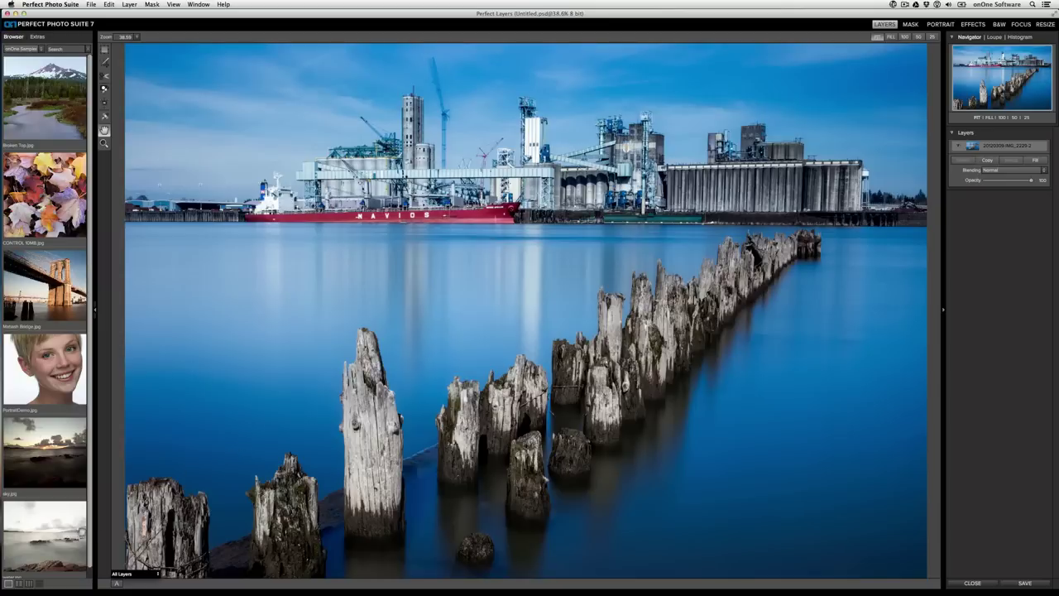
Cycle the file browser through small thumbnails, name list and large thumbnails.
{"action": "left_click", "coordinate": [18, 584]}
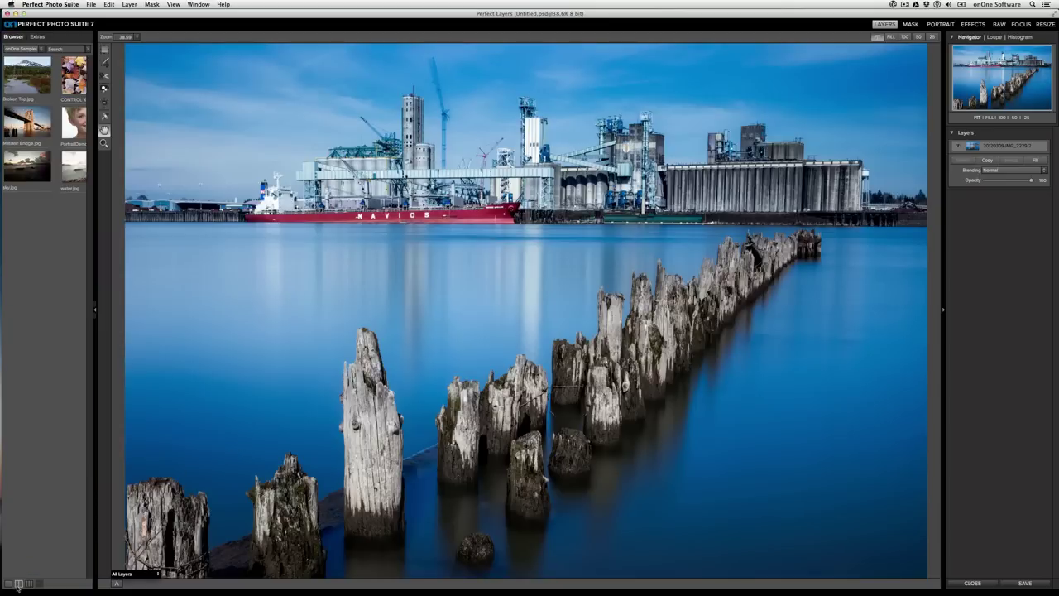
{"action": "left_click", "coordinate": [38, 584]}
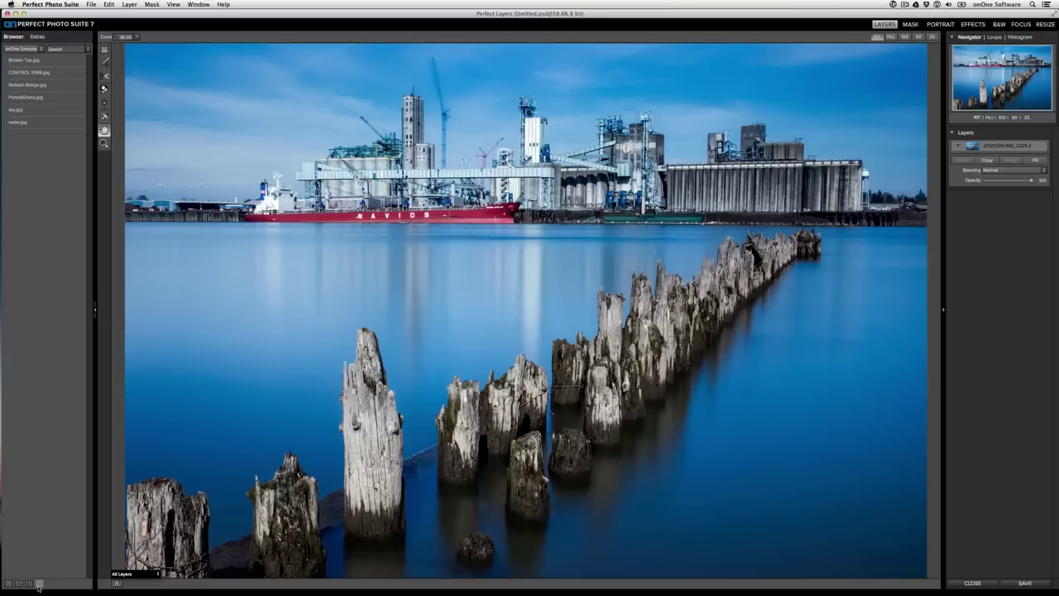
{"action": "left_click", "coordinate": [8, 583]}
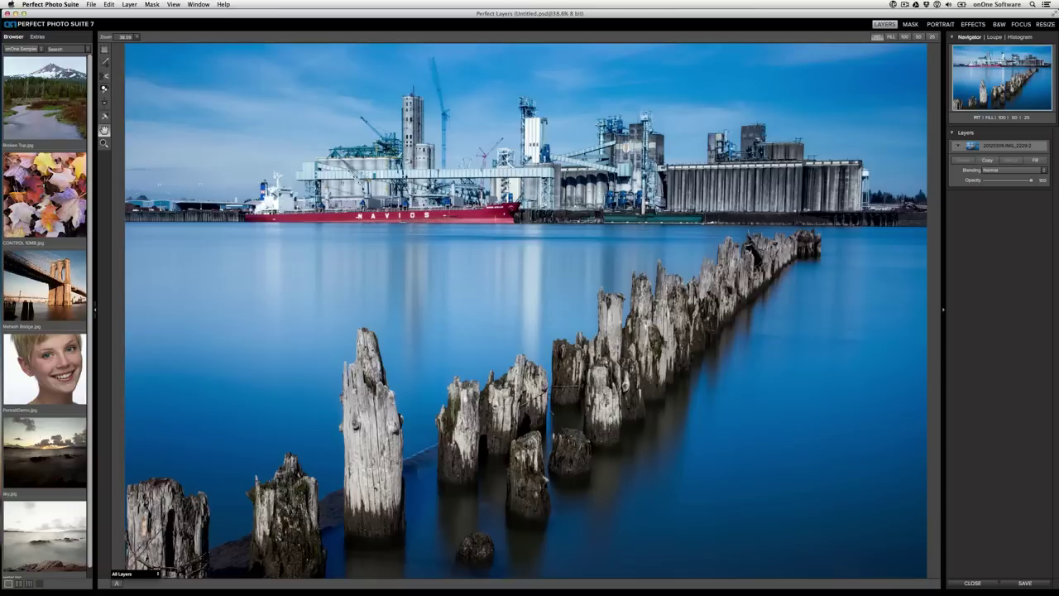
Hide and restore both side panels, then the file browser and navigator/layers panels separately.
{"action": "key", "text": "Tab"}
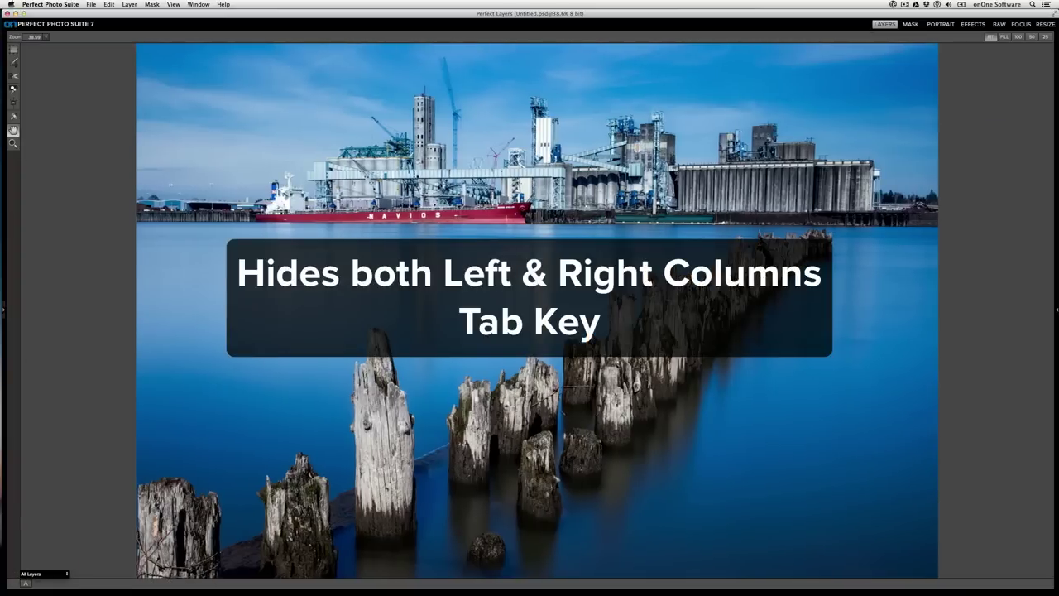
{"action": "key", "text": "Tab"}
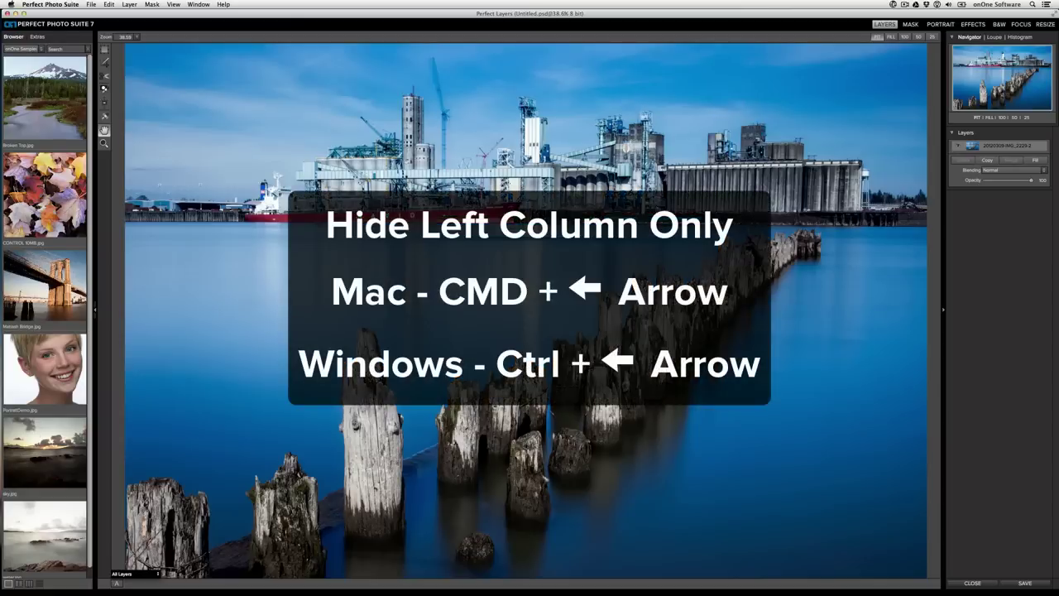
{"action": "key", "text": "super+Left"}
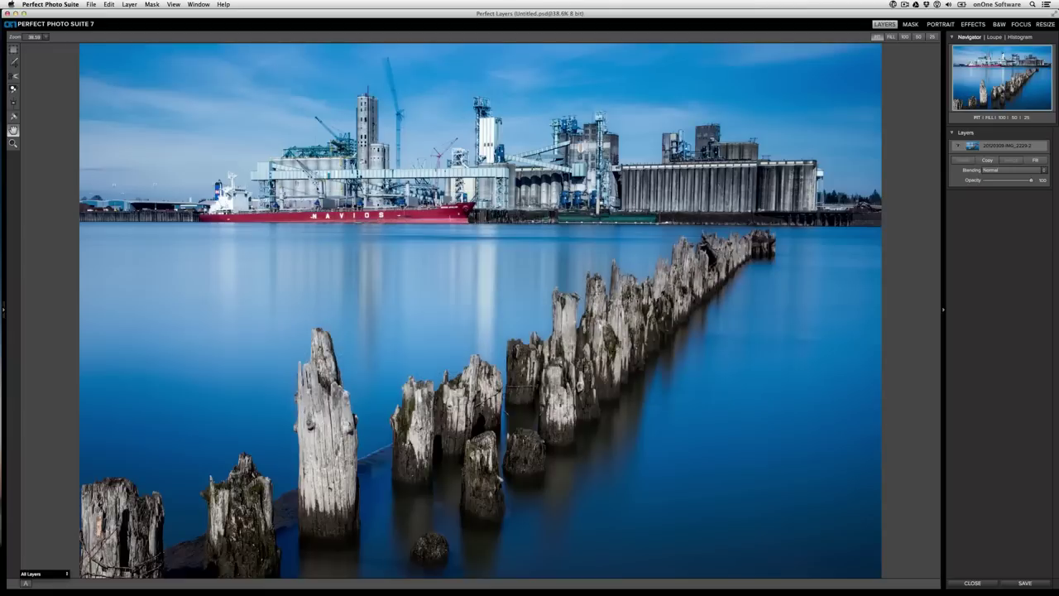
{"action": "key", "text": "super+Left"}
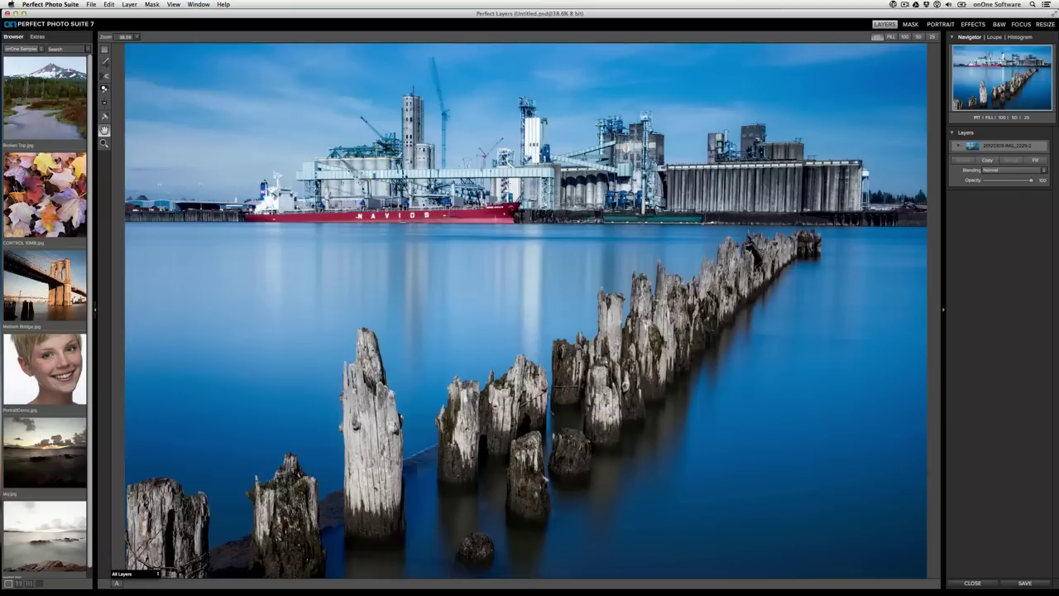
{"action": "key", "text": "super+Right"}
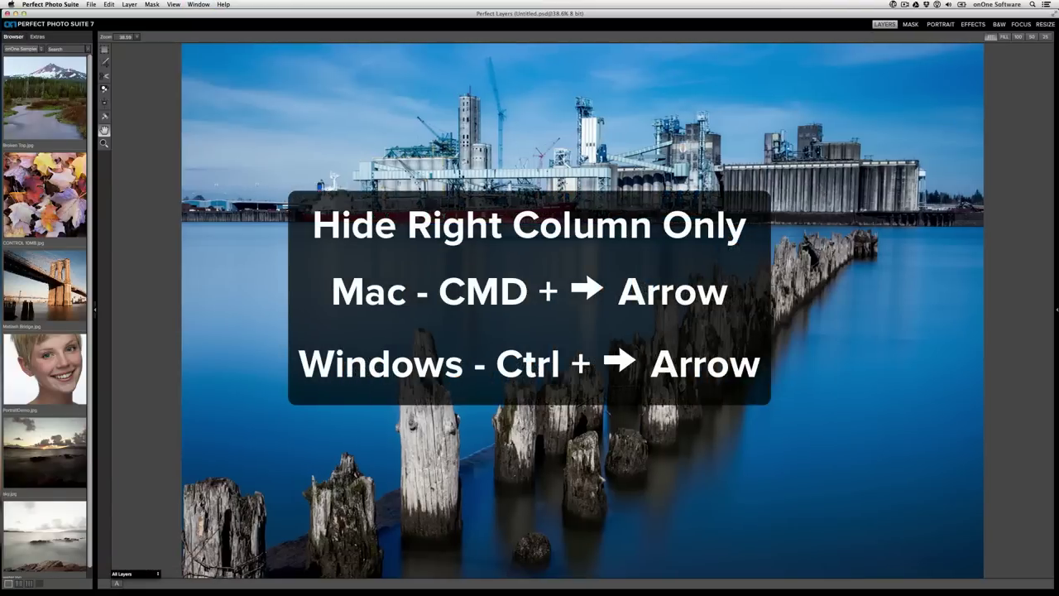
{"action": "key", "text": "super+Right"}
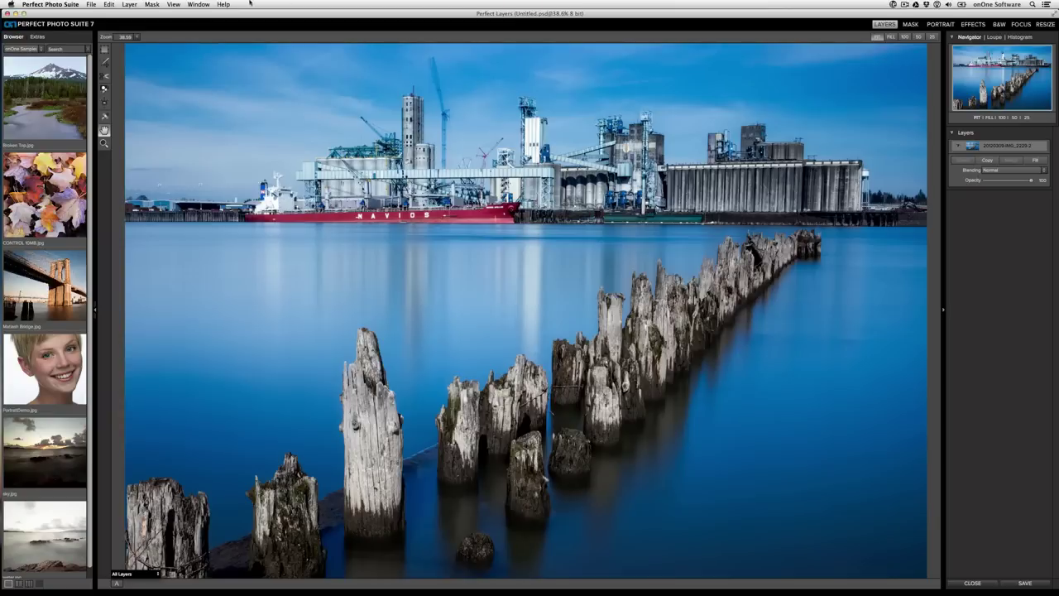
Switch the workspace to full screen and back to the normal layout.
{"action": "left_click", "coordinate": [206, 4]}
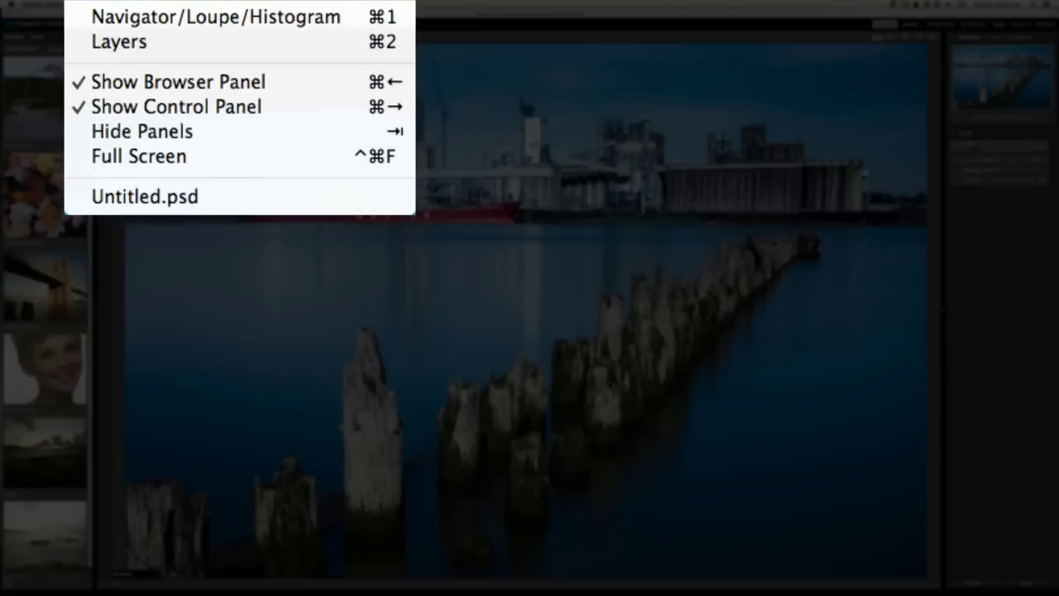
{"action": "left_click", "coordinate": [259, 155]}
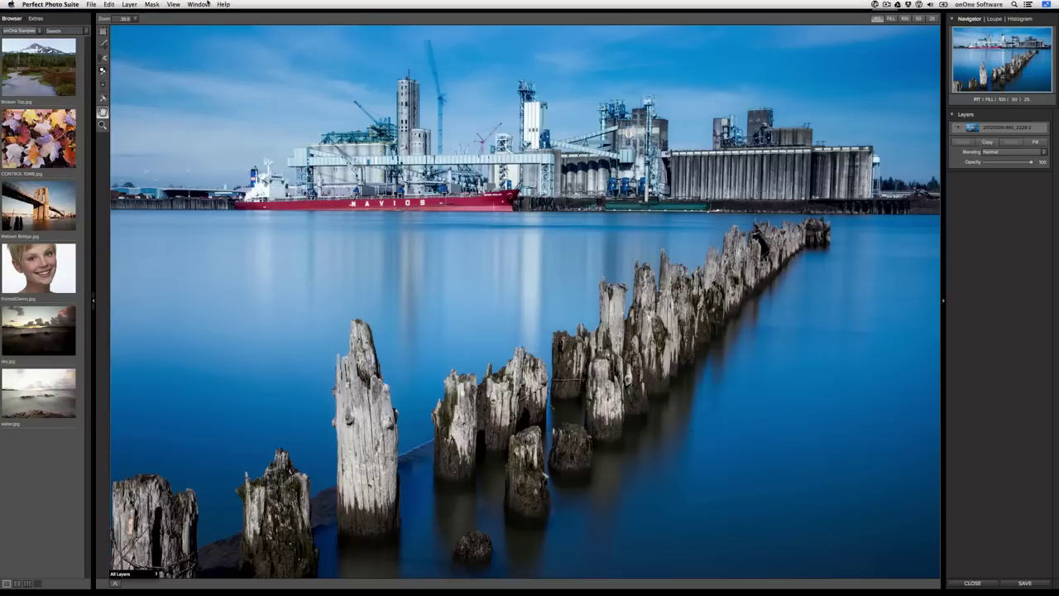
{"action": "left_click", "coordinate": [205, 4]}
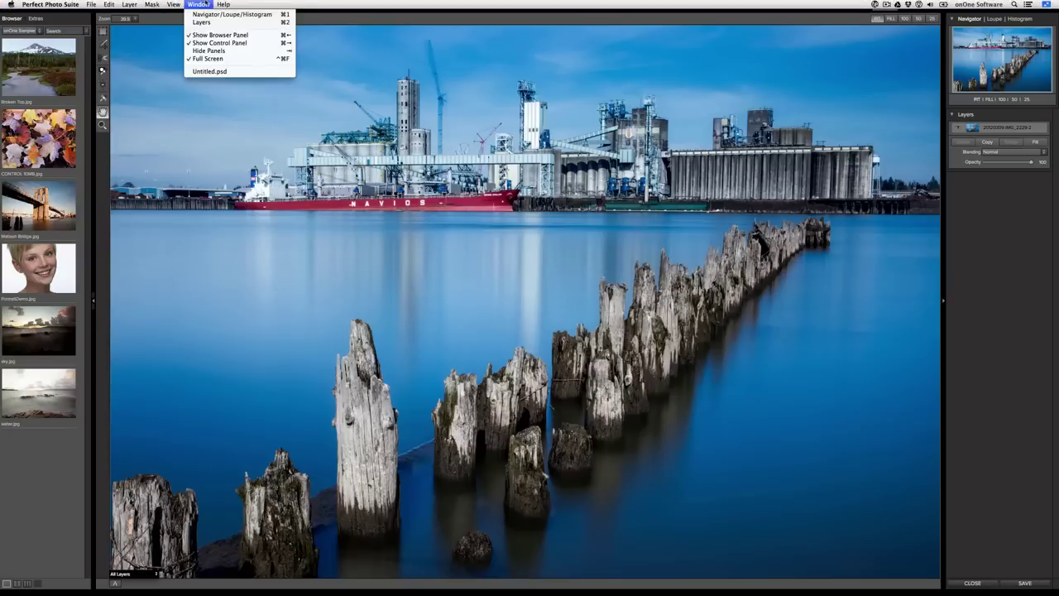
{"action": "left_click", "coordinate": [226, 60]}
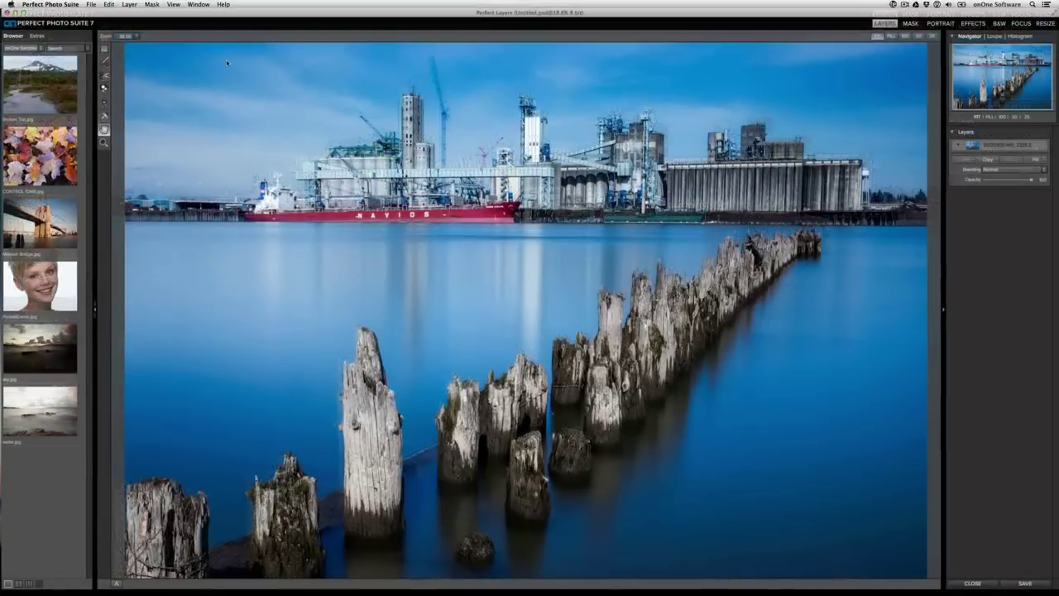
Select the masking brush and set its size to 350.
{"action": "left_click", "coordinate": [104, 88]}
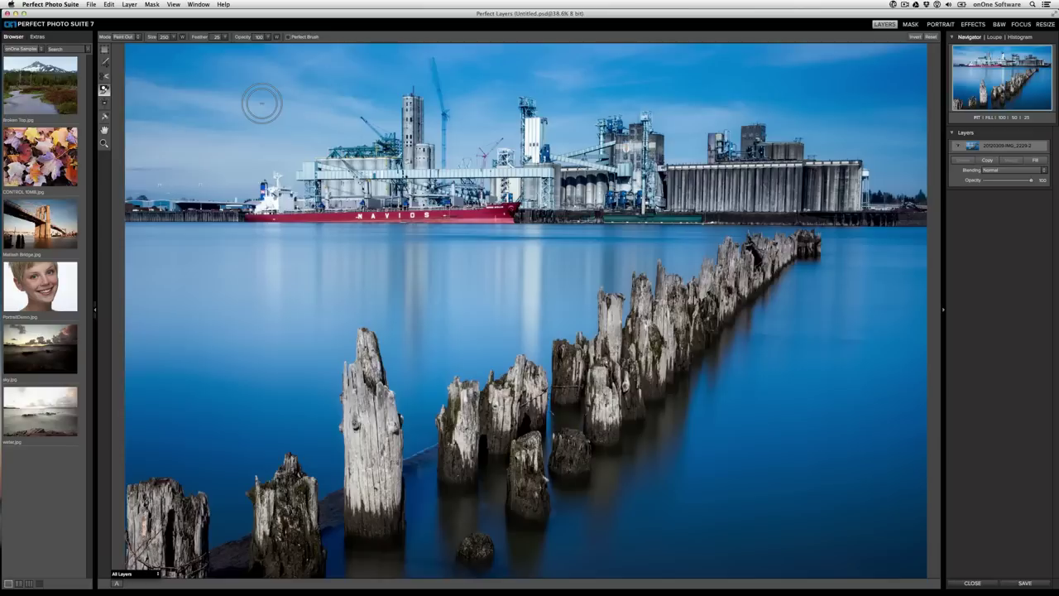
{"action": "key", "text": "bracketright"}
{"action": "key", "text": "bracketright"}
{"action": "key", "text": "bracketright"}
{"action": "key", "text": "bracketright"}
{"action": "key", "text": "bracketright"}
{"action": "key", "text": "bracketright"}
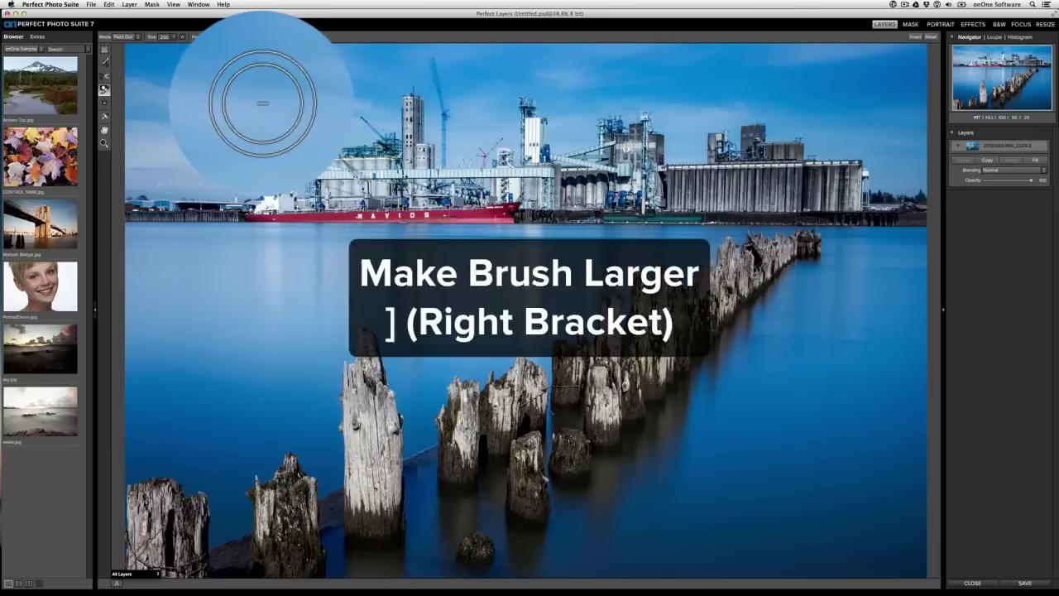
{"action": "key", "text": "bracketright"}
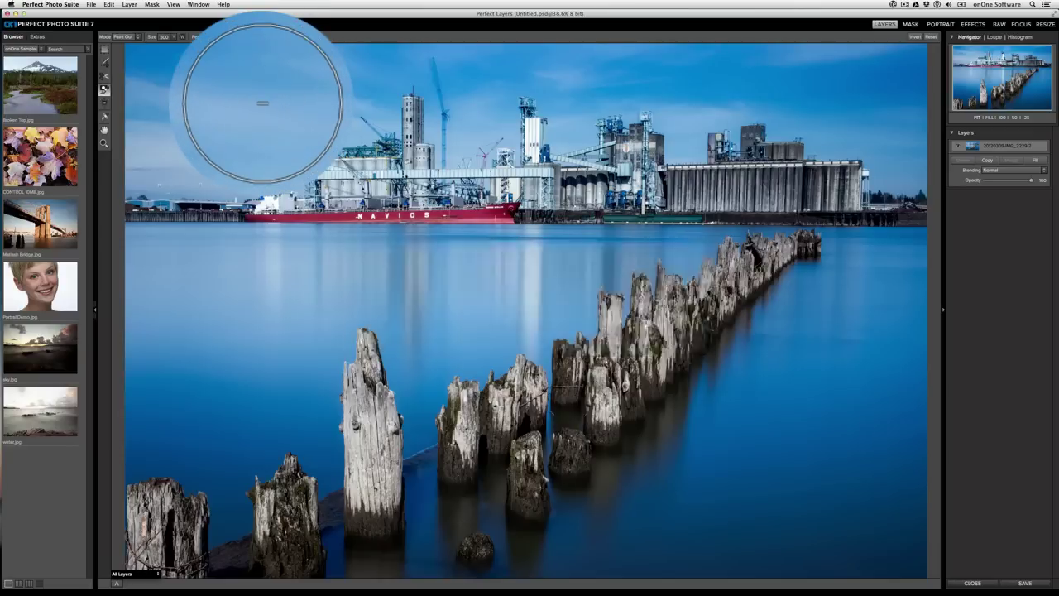
{"action": "key", "text": "bracketleft"}
{"action": "key", "text": "bracketleft"}
{"action": "key", "text": "bracketleft"}
{"action": "key", "text": "bracketleft"}
{"action": "key", "text": "bracketleft"}
{"action": "key", "text": "bracketleft"}
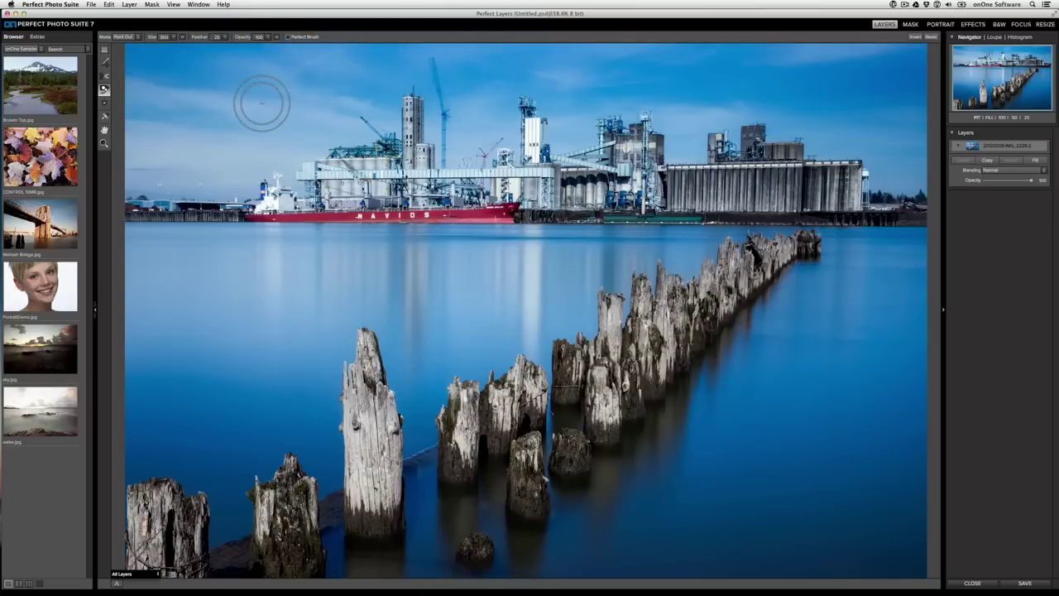
Lower the masking brush feather and then raise it again.
{"action": "key", "text": "shift+bracketleft"}
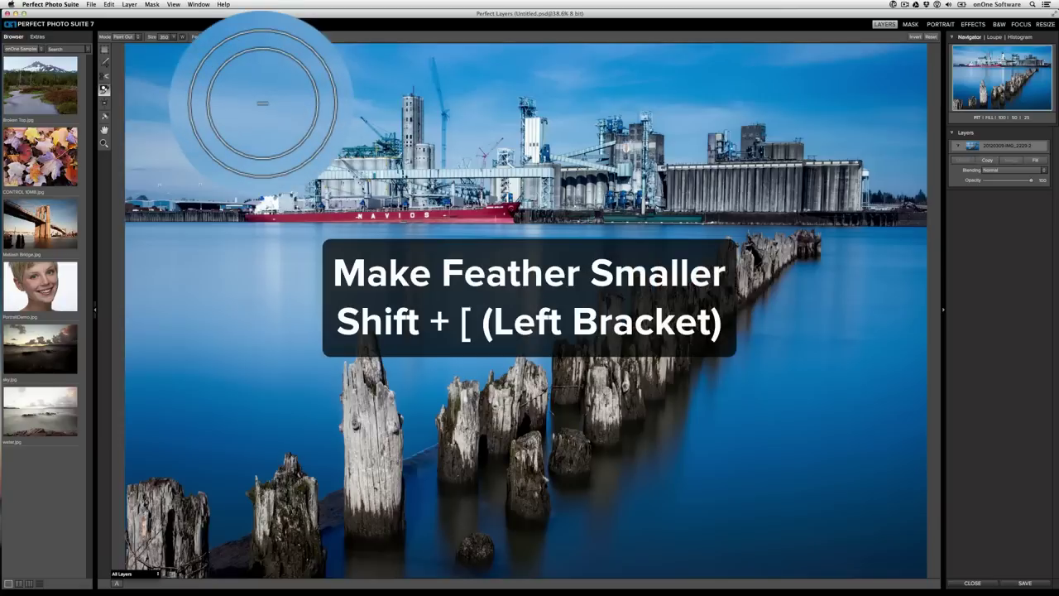
{"action": "key", "text": "shift+bracketleft"}
{"action": "key", "text": "shift+bracketleft"}
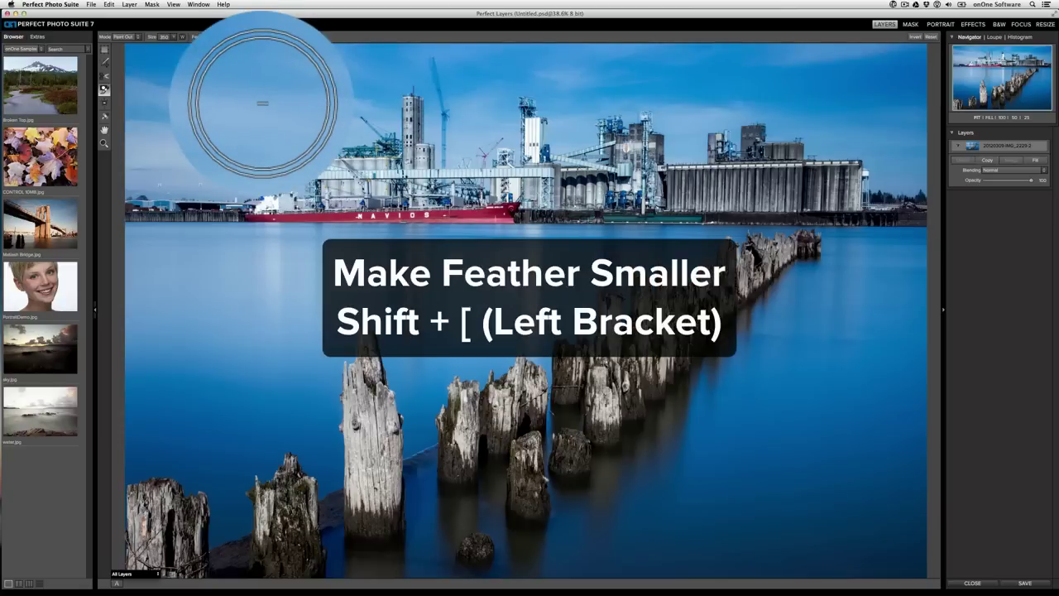
{"action": "key", "text": "shift+bracketright"}
{"action": "key", "text": "shift+bracketright"}
{"action": "key", "text": "shift+bracketright"}
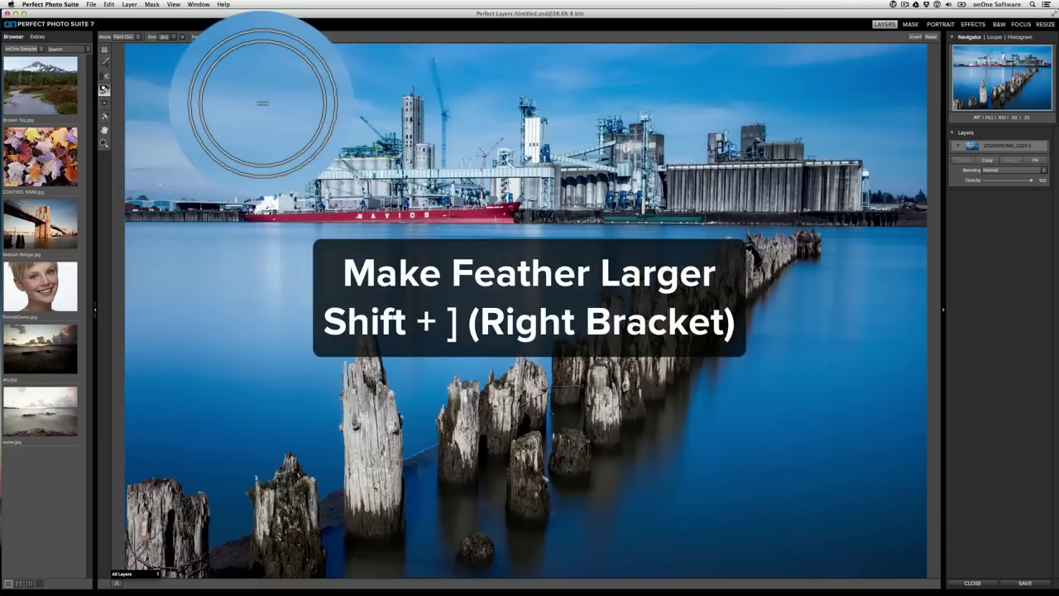
{"action": "key", "text": "shift+bracketright"}
{"action": "key", "text": "shift+bracketright"}
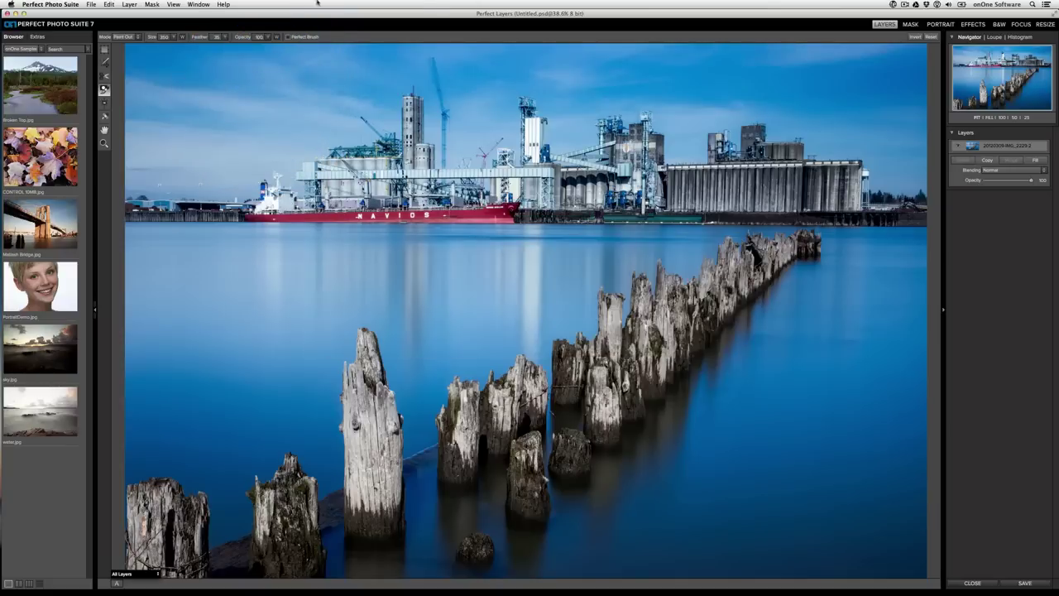
{"action": "left_click", "coordinate": [223, 4]}
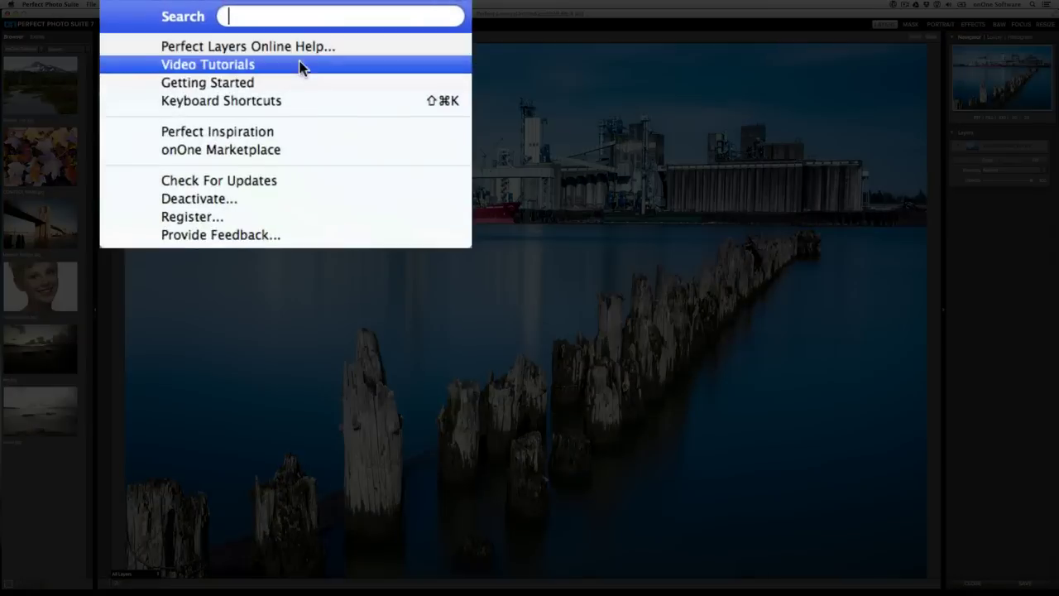
{"action": "left_click", "coordinate": [299, 48]}
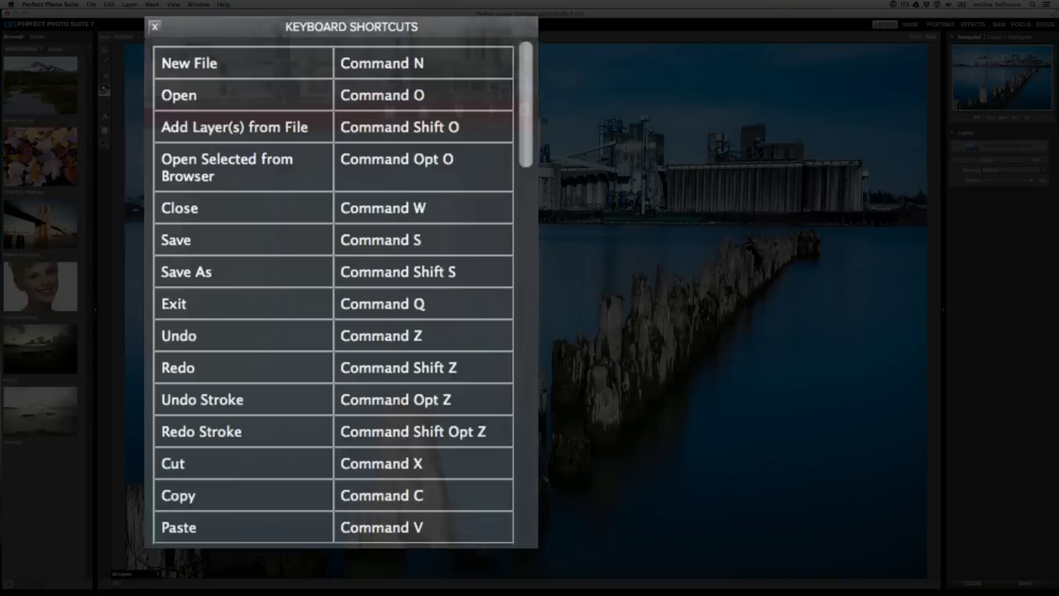
{"action": "left_click_drag", "start_coordinate": [433, 28], "coordinate": [622, 11]}
{"action": "left_click_drag", "start_coordinate": [714, 91], "coordinate": [714, 274]}
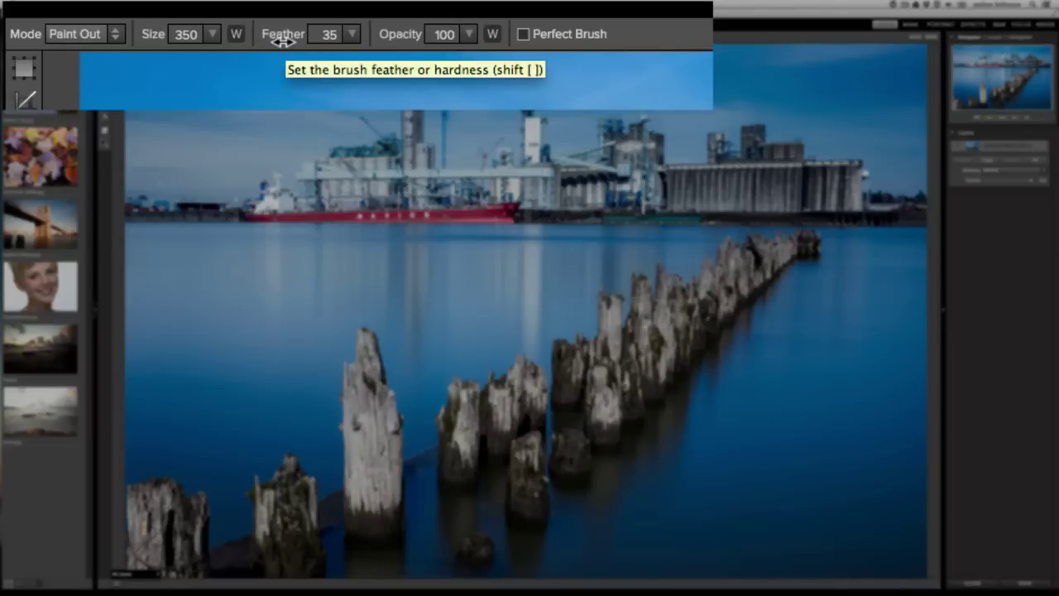
Set the masking brush feather to 46 using the options bar Feather field and slider.
{"action": "left_click", "coordinate": [328, 35]}
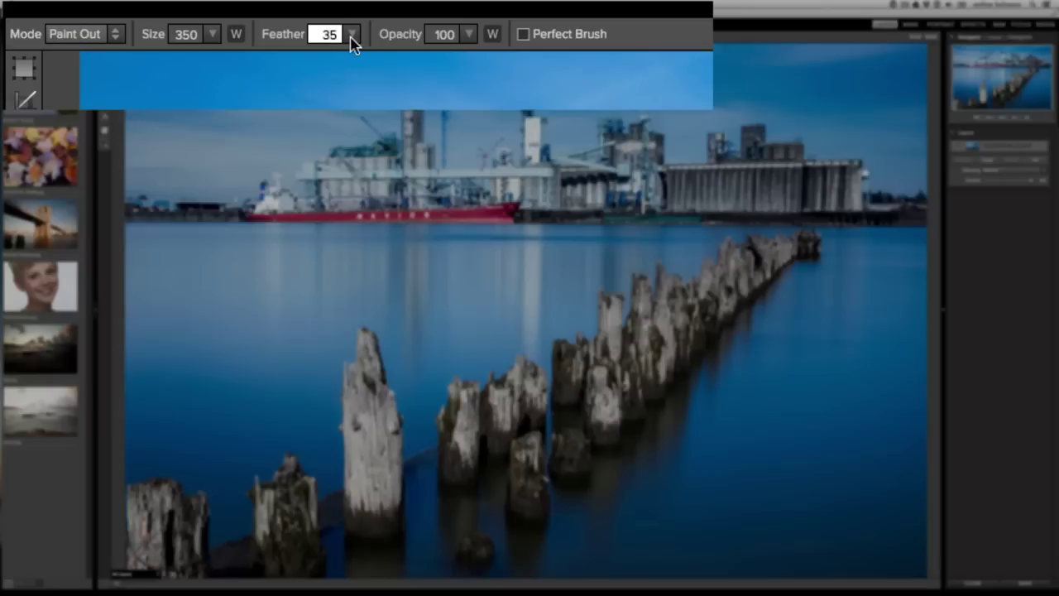
{"action": "left_click", "coordinate": [351, 38]}
{"action": "mouse_move", "coordinate": [272, 55]}
{"action": "left_mouse_down"}
{"action": "mouse_move", "coordinate": [324, 66]}
{"action": "mouse_move", "coordinate": [283, 55]}
{"action": "left_mouse_up"}
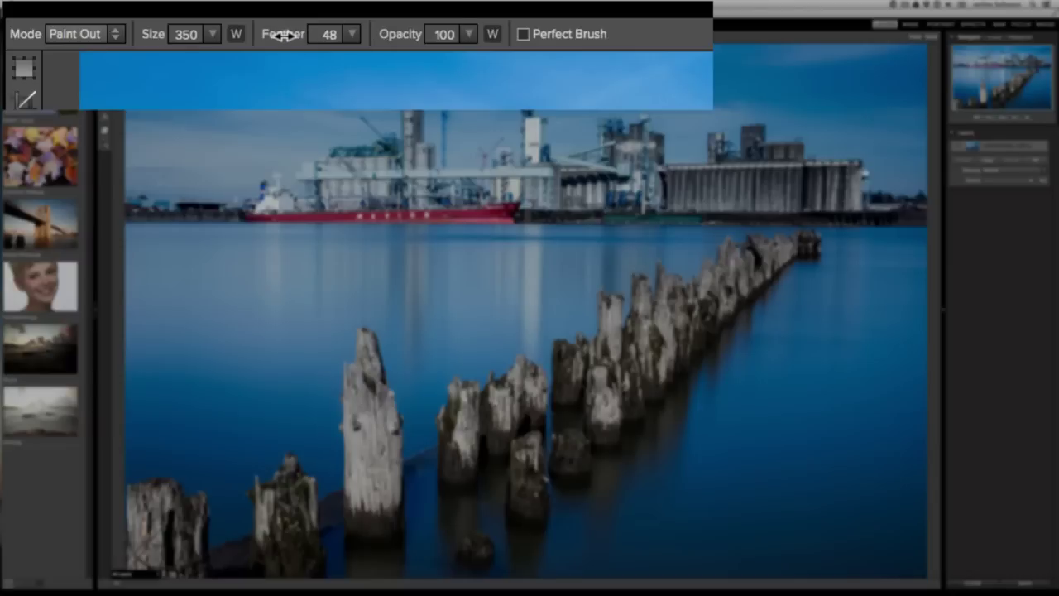
{"action": "mouse_move", "coordinate": [283, 34]}
{"action": "left_mouse_down"}
{"action": "mouse_move", "coordinate": [239, 34]}
{"action": "mouse_move", "coordinate": [307, 33]}
{"action": "mouse_move", "coordinate": [271, 34]}
{"action": "left_mouse_up"}
Set Canvas Size width to 6000 with locked proportions, giving a 6000 × 4000 canvas.
{"action": "key", "text": "h"}
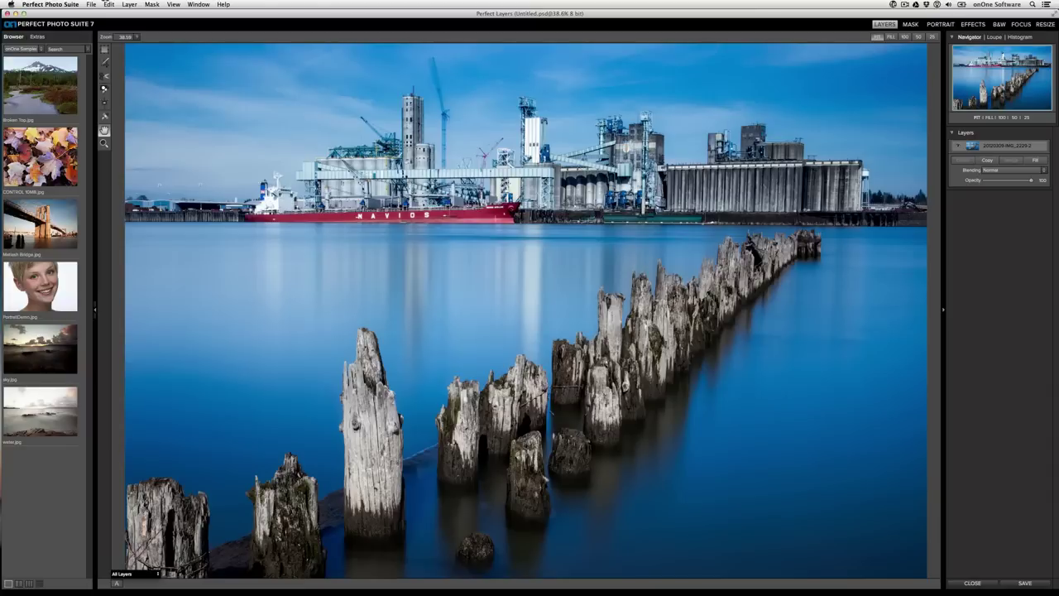
{"action": "left_click", "coordinate": [108, 4]}
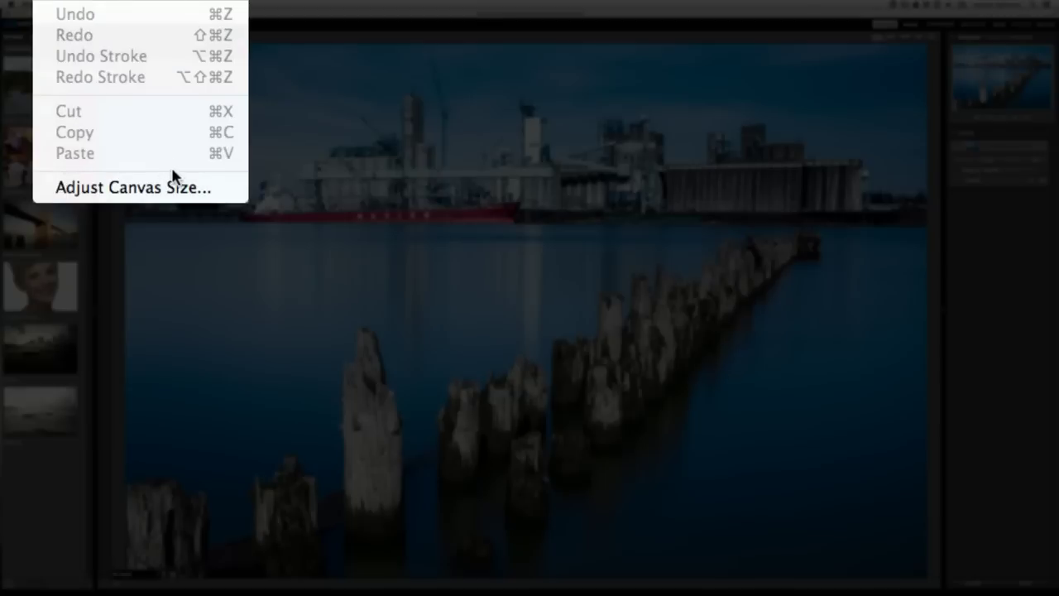
{"action": "left_click", "coordinate": [176, 187]}
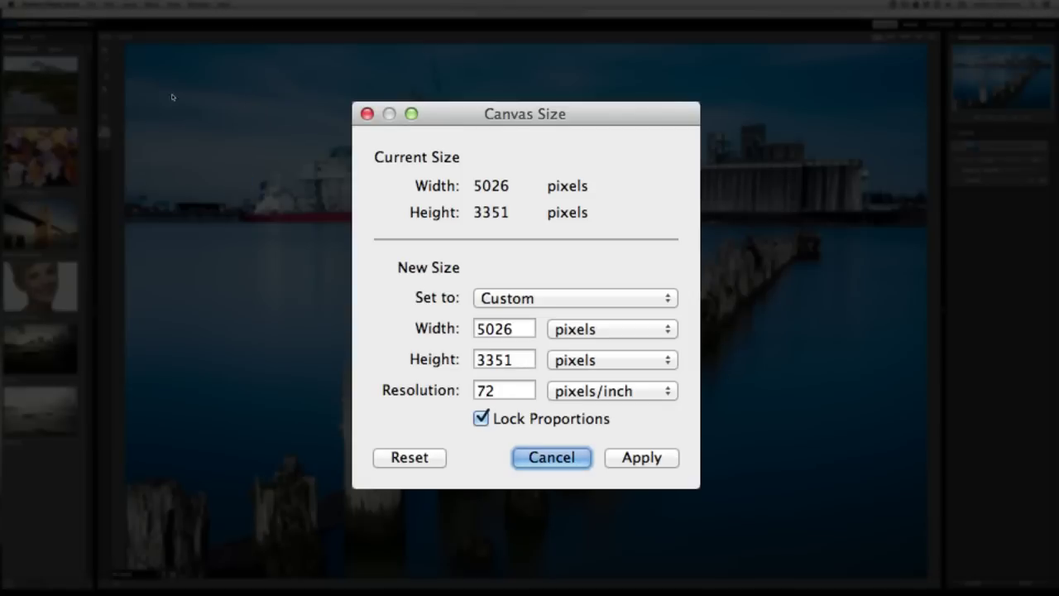
{"action": "left_click", "coordinate": [513, 329]}
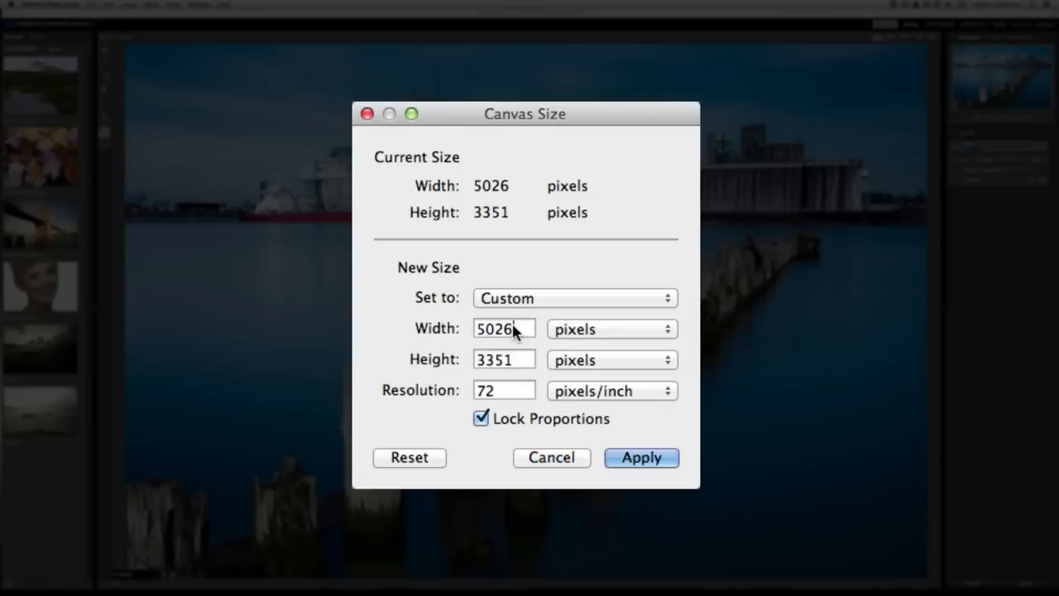
{"action": "double_click", "coordinate": [513, 329]}
{"action": "type", "text": "6000"}
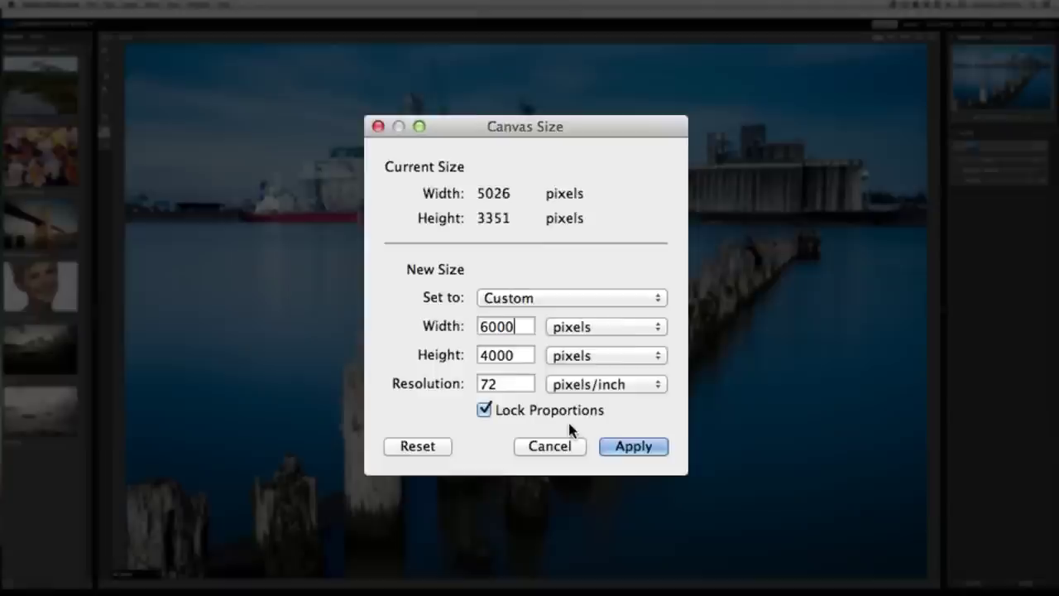
{"action": "left_click", "coordinate": [633, 446]}
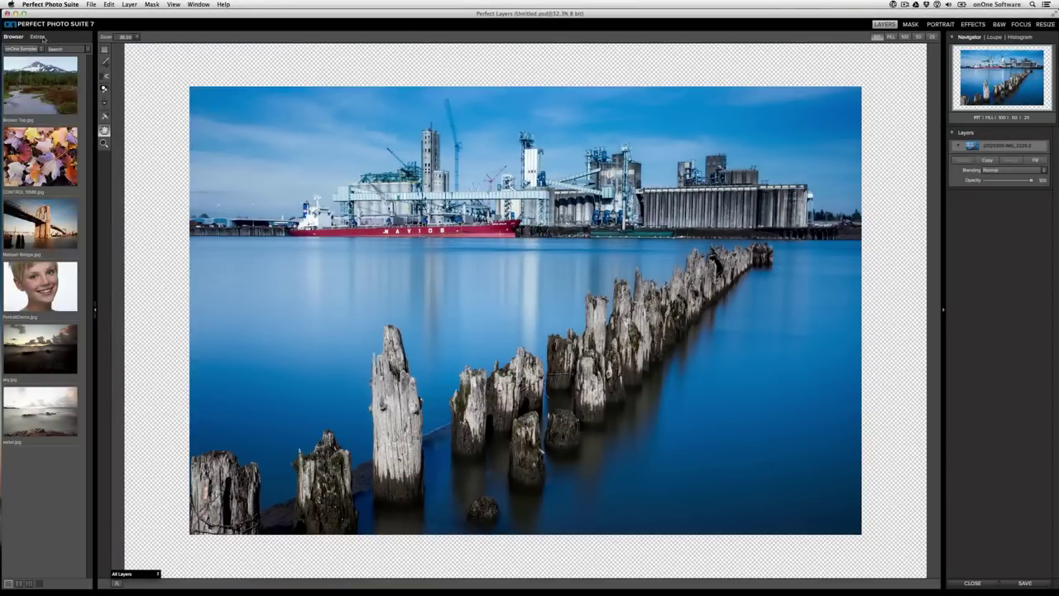
Add Gradient 01 from Extras > Backgrounds > Gradients as a new layer.
{"action": "left_click", "coordinate": [33, 37]}
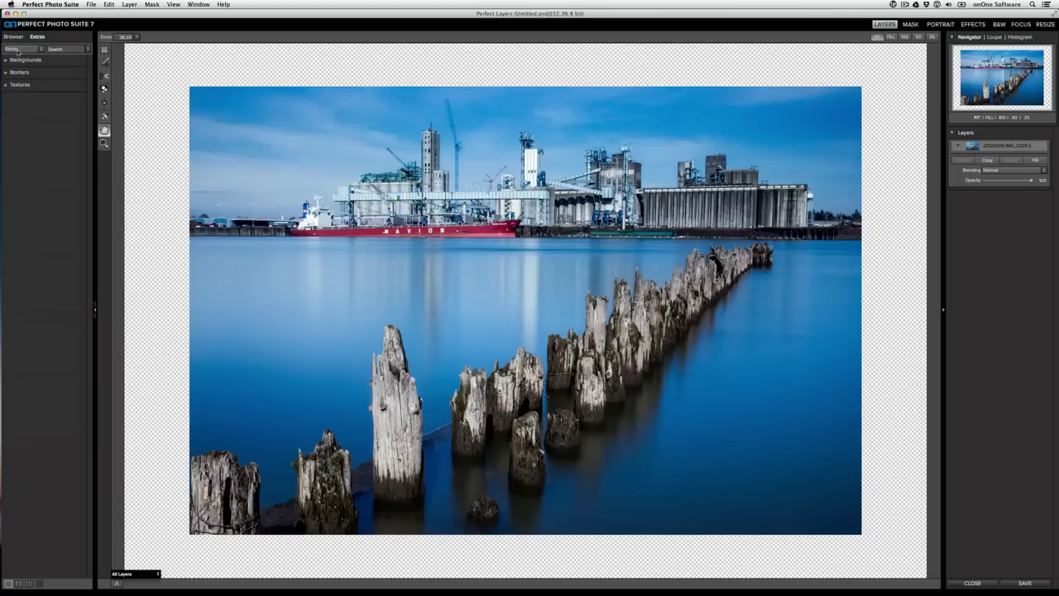
{"action": "left_click", "coordinate": [6, 61]}
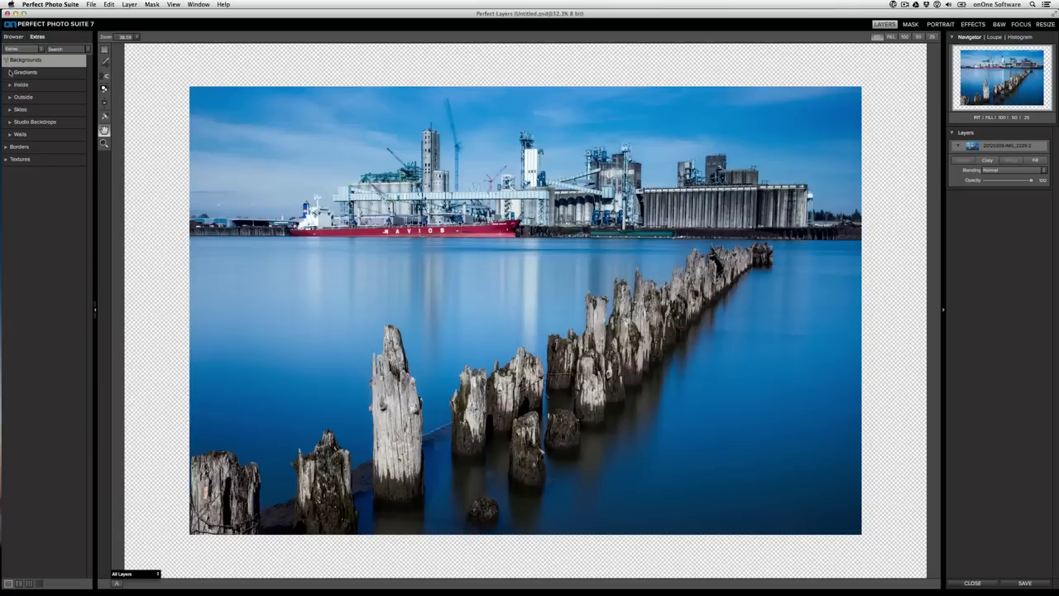
{"action": "left_click", "coordinate": [10, 73]}
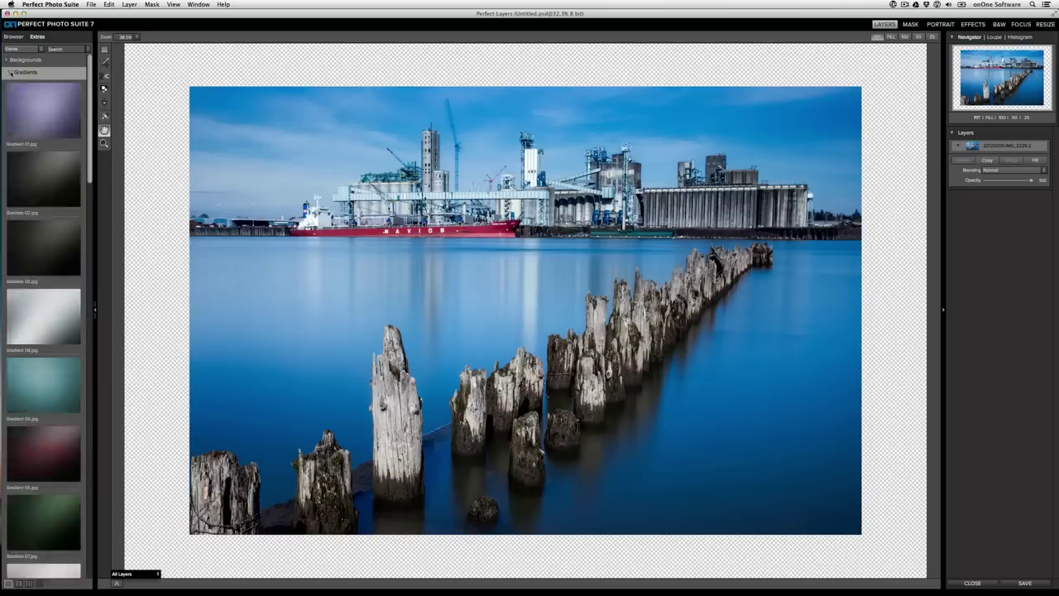
{"action": "double_click", "coordinate": [28, 92]}
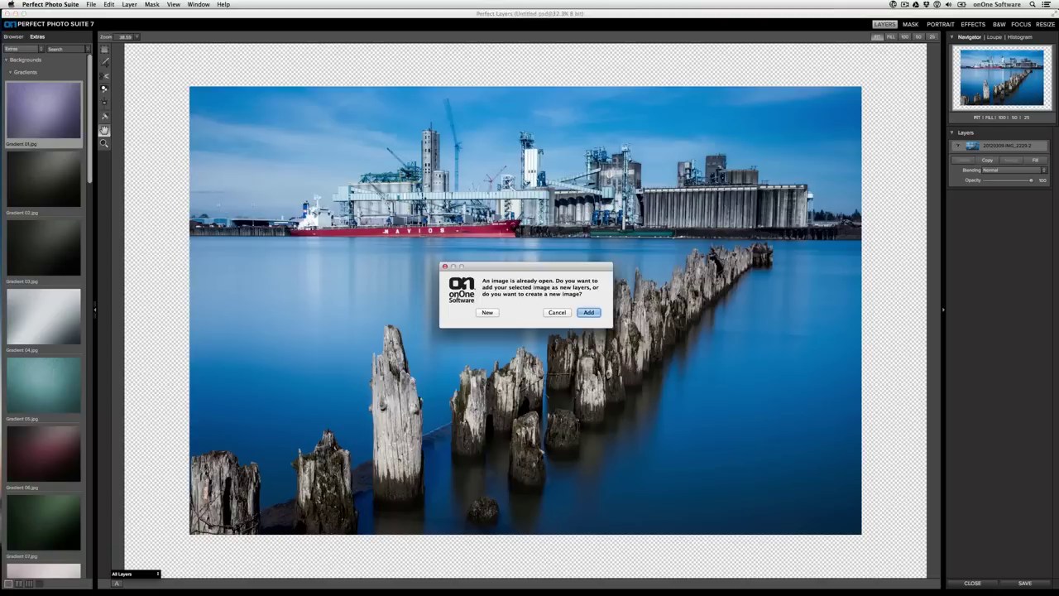
{"action": "left_click", "coordinate": [588, 312]}
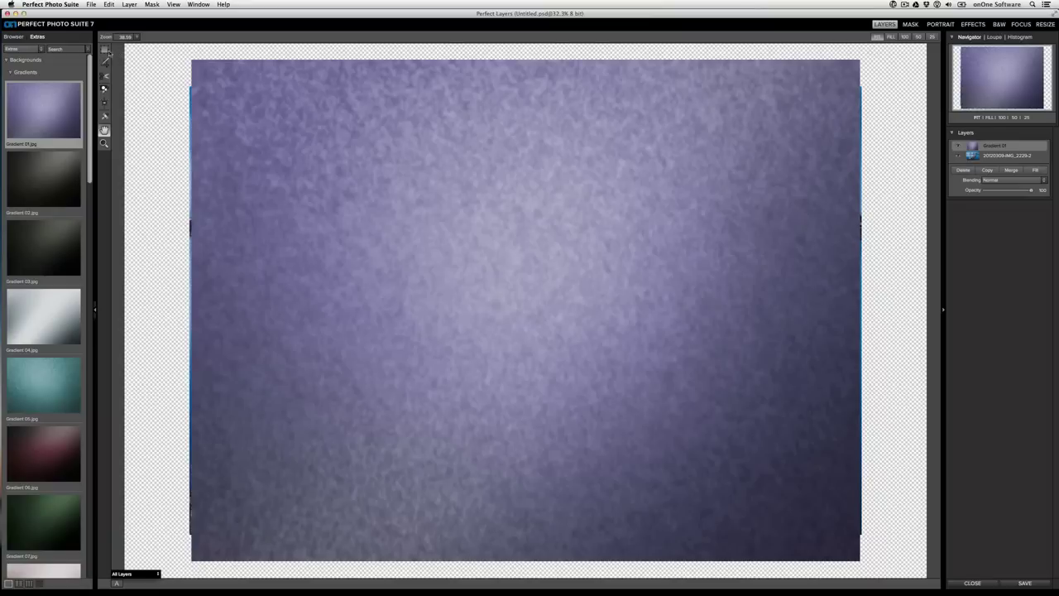
Transform Gradient 01 to FILL the 6000 × 4000 canvas and move it below the photo layer.
{"action": "left_click", "coordinate": [104, 49]}
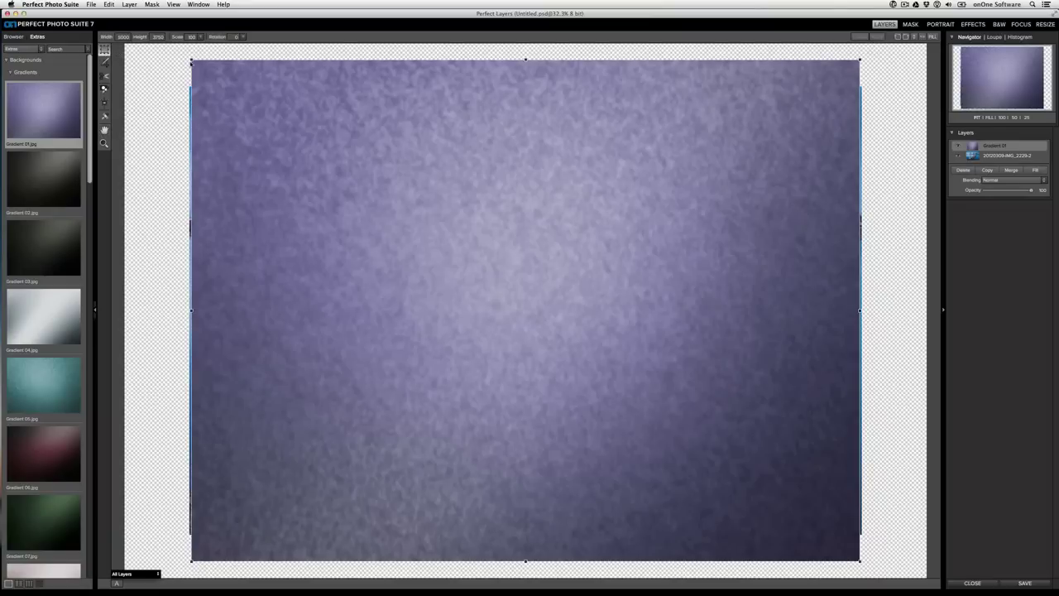
{"action": "left_click_drag", "start_coordinate": [191, 61], "coordinate": [160, 55]}
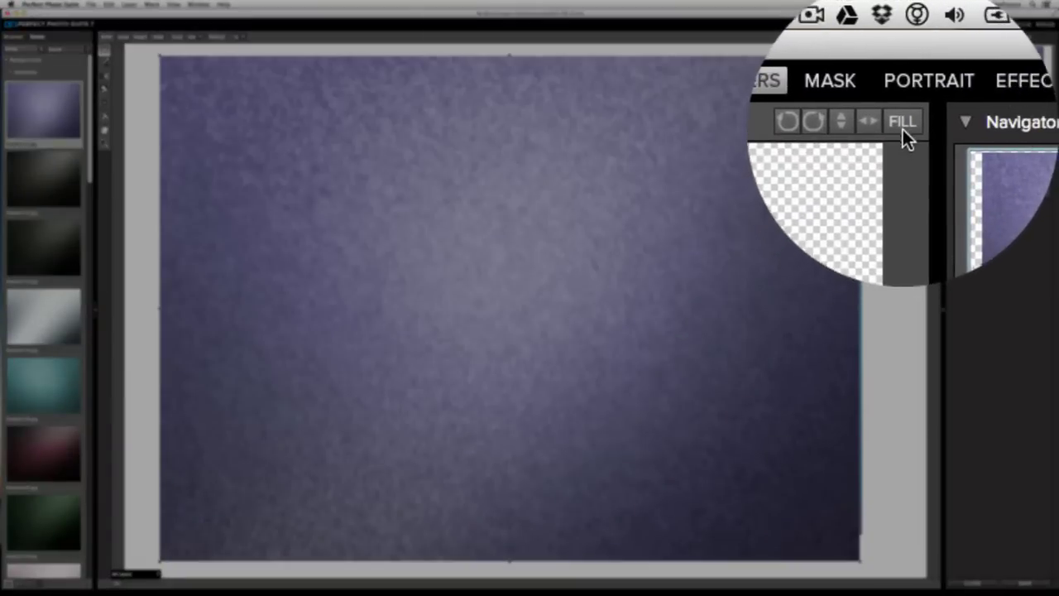
{"action": "left_click", "coordinate": [932, 38]}
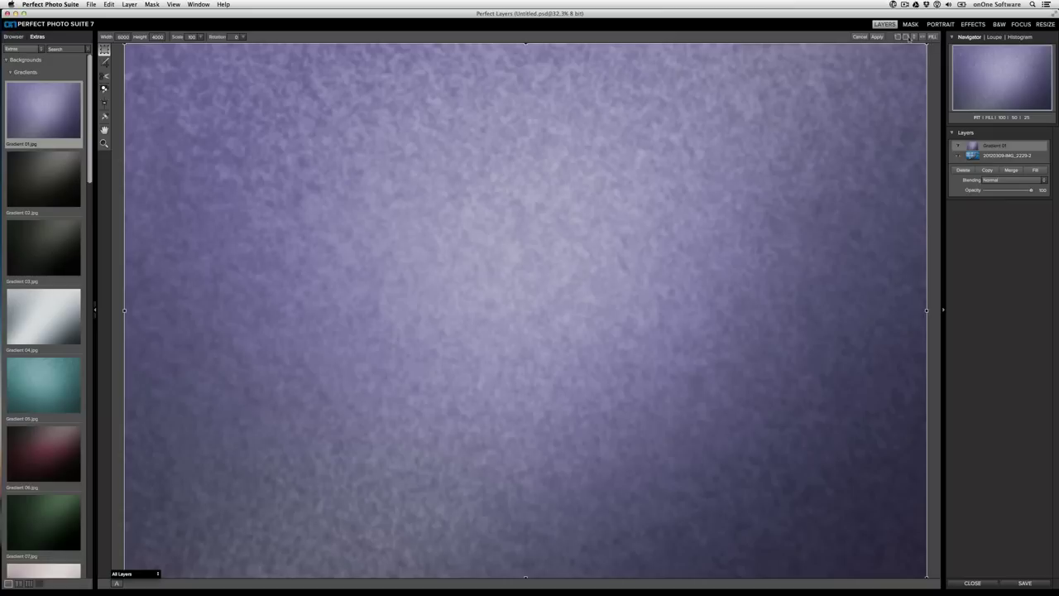
{"action": "left_click", "coordinate": [879, 37]}
{"action": "left_click_drag", "start_coordinate": [1003, 149], "coordinate": [998, 157]}
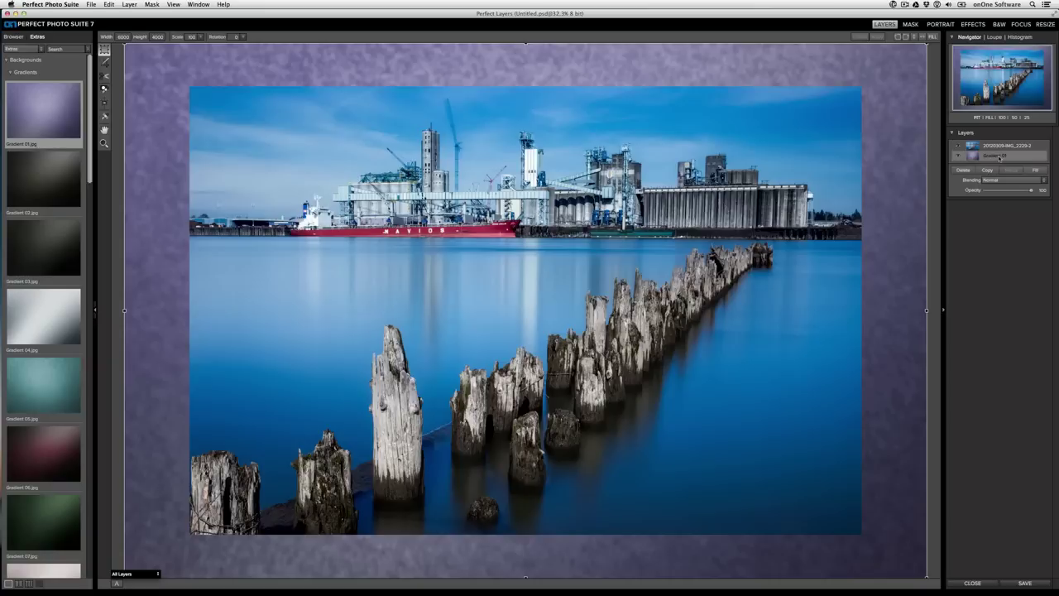
Add the Emulsion 001 border above the photo layer and stretch its corners to the photo's edges.
{"action": "left_click", "coordinate": [999, 146]}
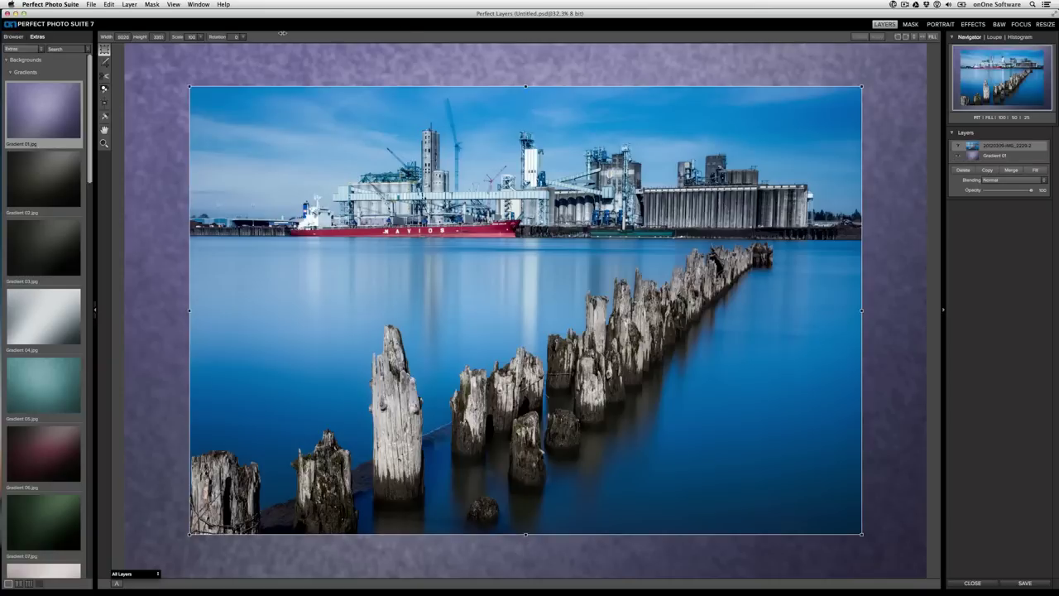
{"action": "left_click", "coordinate": [28, 60]}
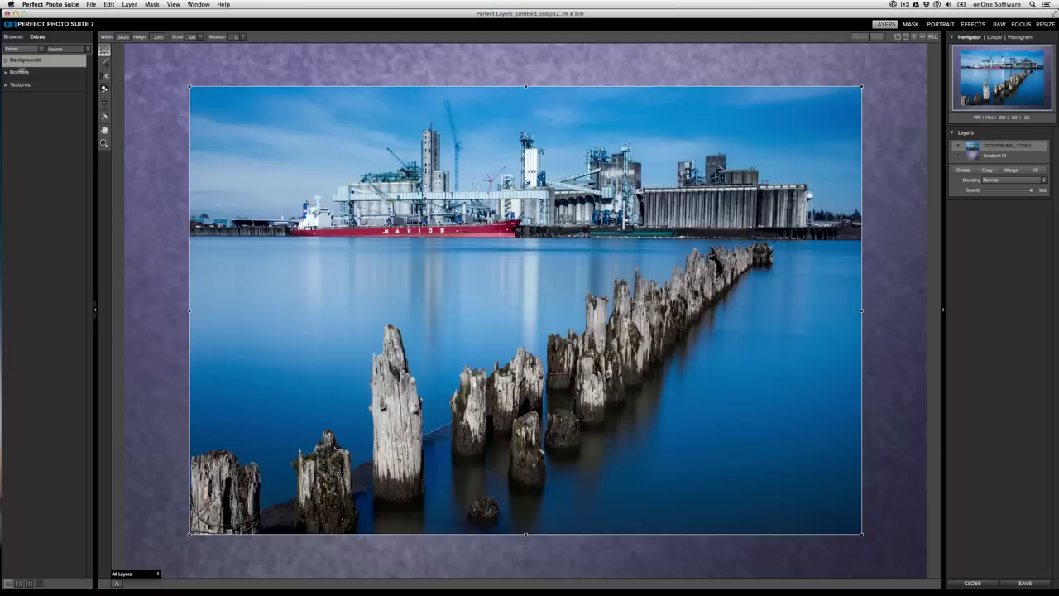
{"action": "left_click", "coordinate": [18, 72]}
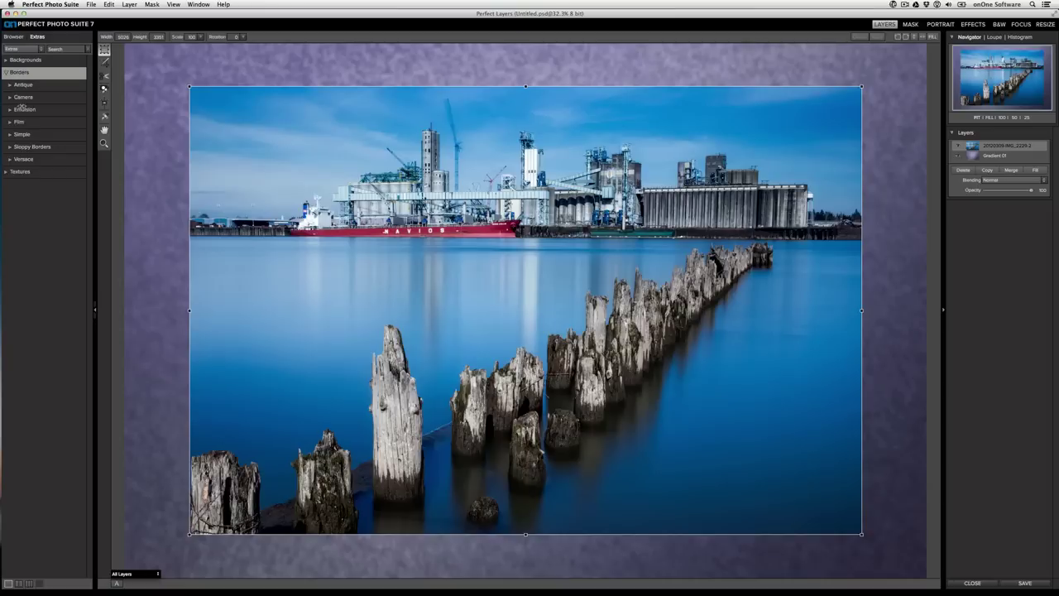
{"action": "left_click", "coordinate": [18, 109]}
{"action": "double_click", "coordinate": [36, 132]}
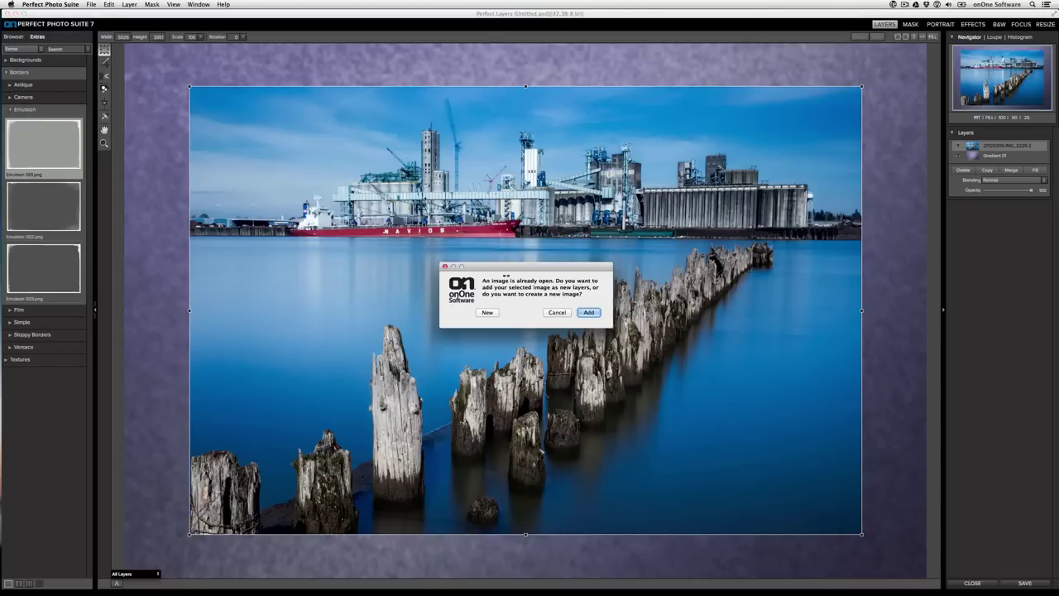
{"action": "key", "text": "Return"}
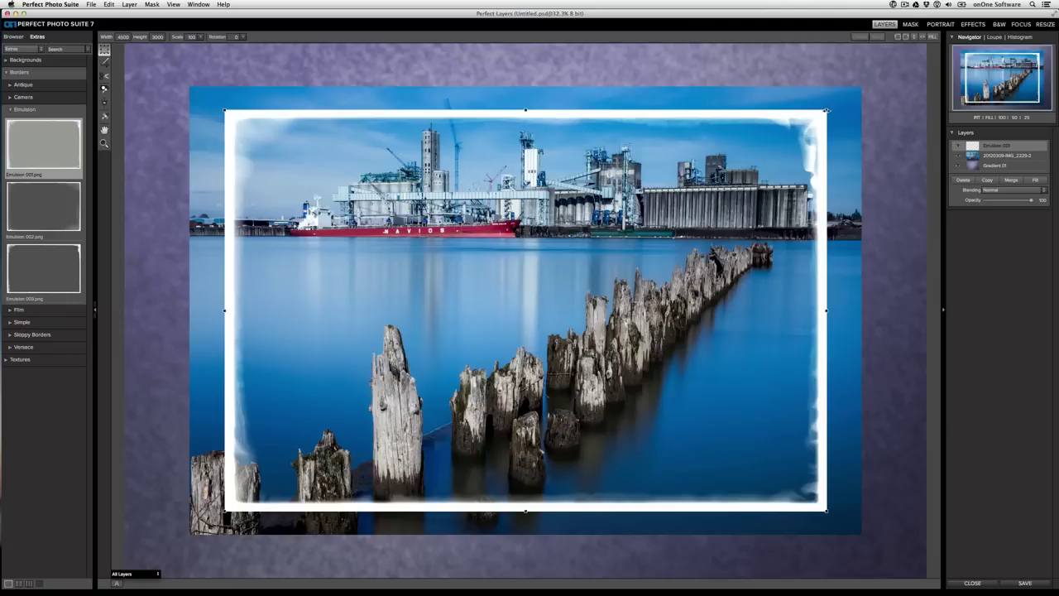
{"action": "left_click_drag", "start_coordinate": [825, 110], "coordinate": [864, 86]}
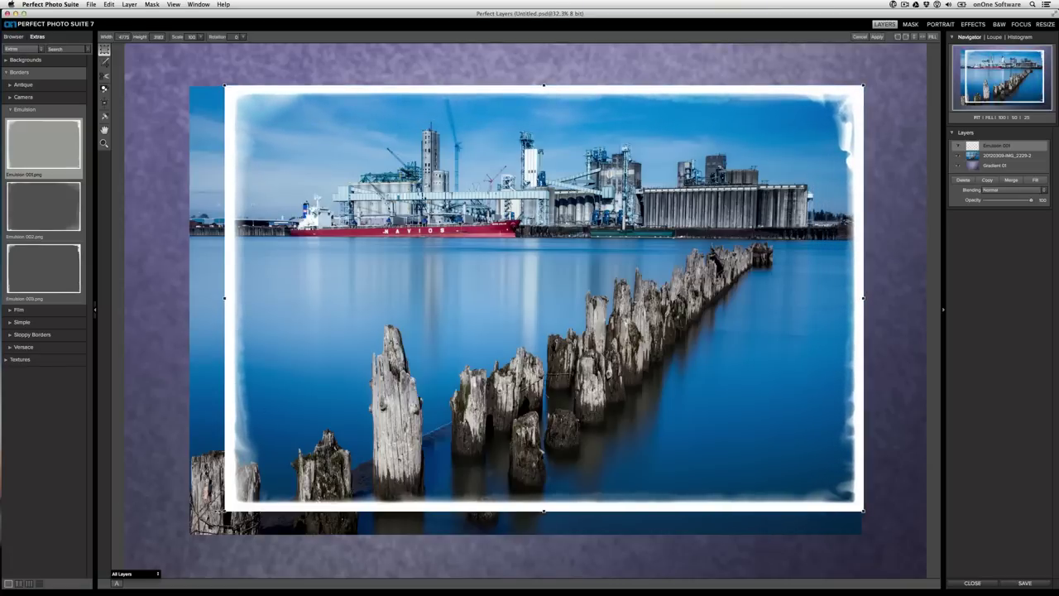
{"action": "left_click_drag", "start_coordinate": [224, 510], "coordinate": [186, 535]}
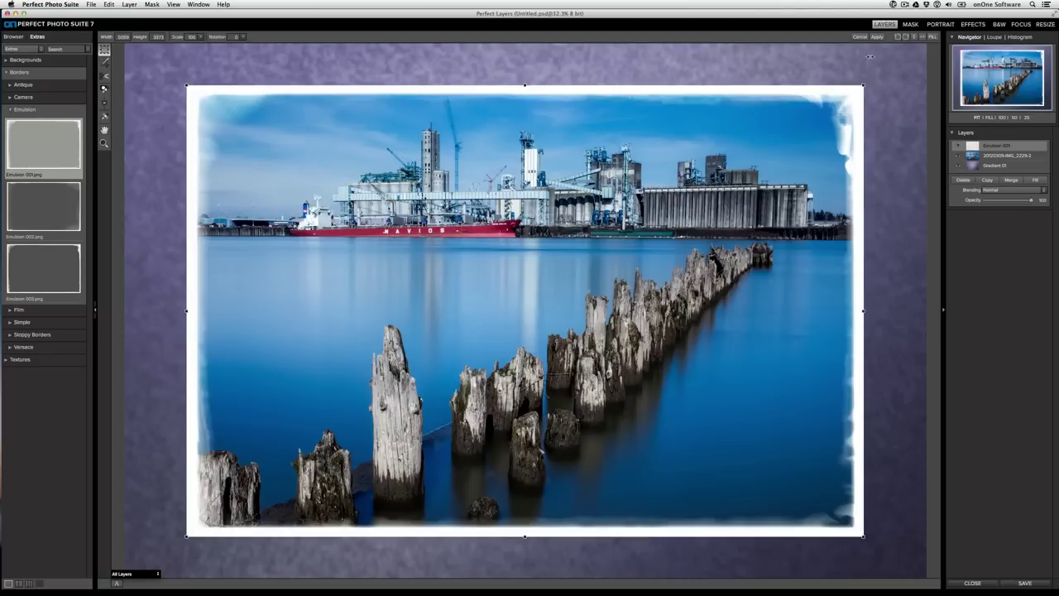
{"action": "left_click", "coordinate": [877, 37]}
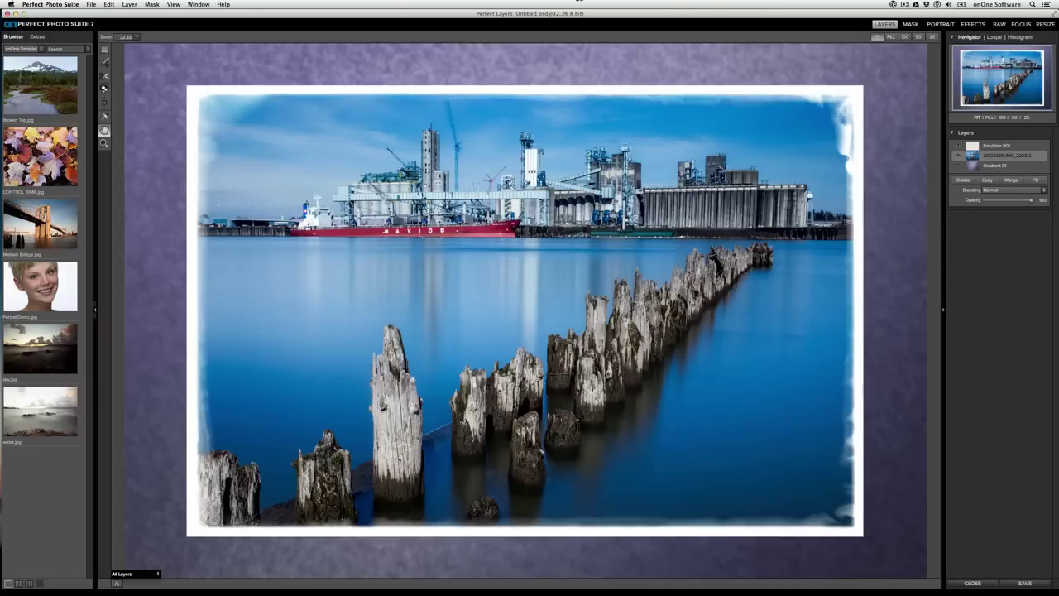
{"action": "left_click", "coordinate": [174, 4]}
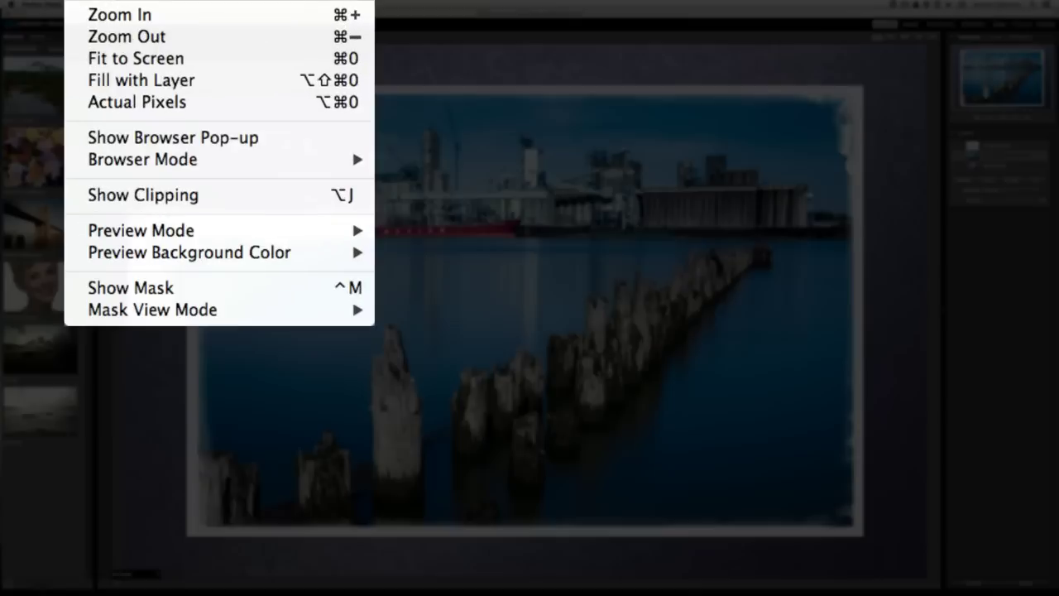
{"action": "left_click", "coordinate": [240, 137]}
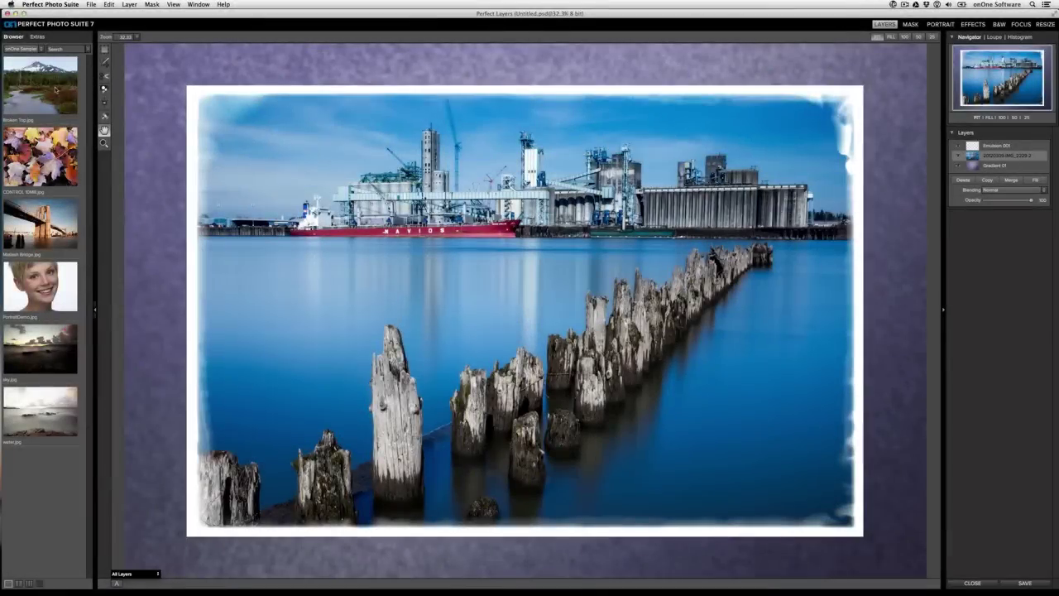
{"action": "mouse_move", "coordinate": [48, 94]}
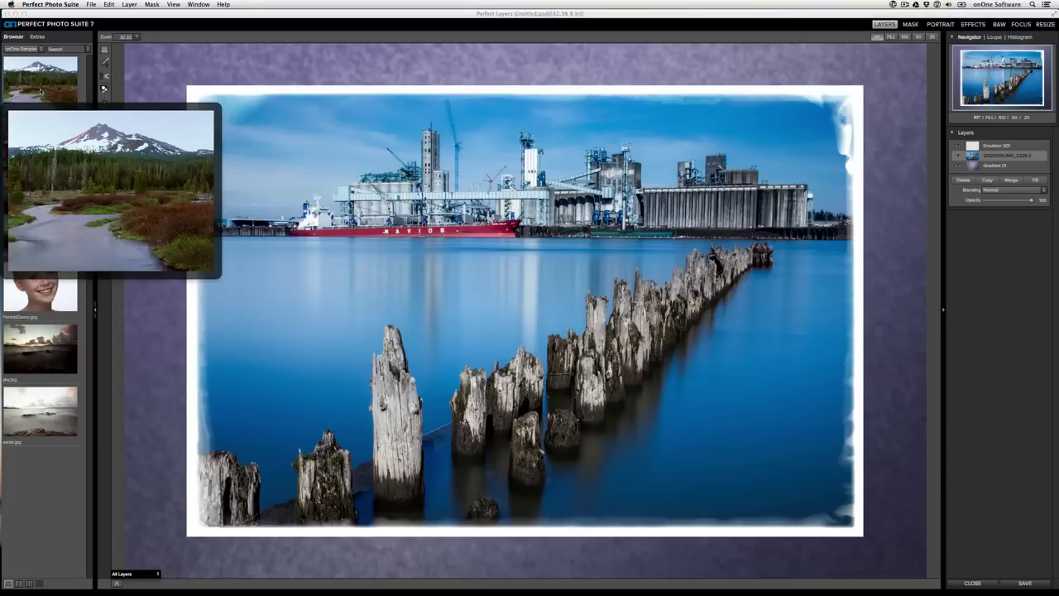
{"action": "left_click", "coordinate": [174, 4]}
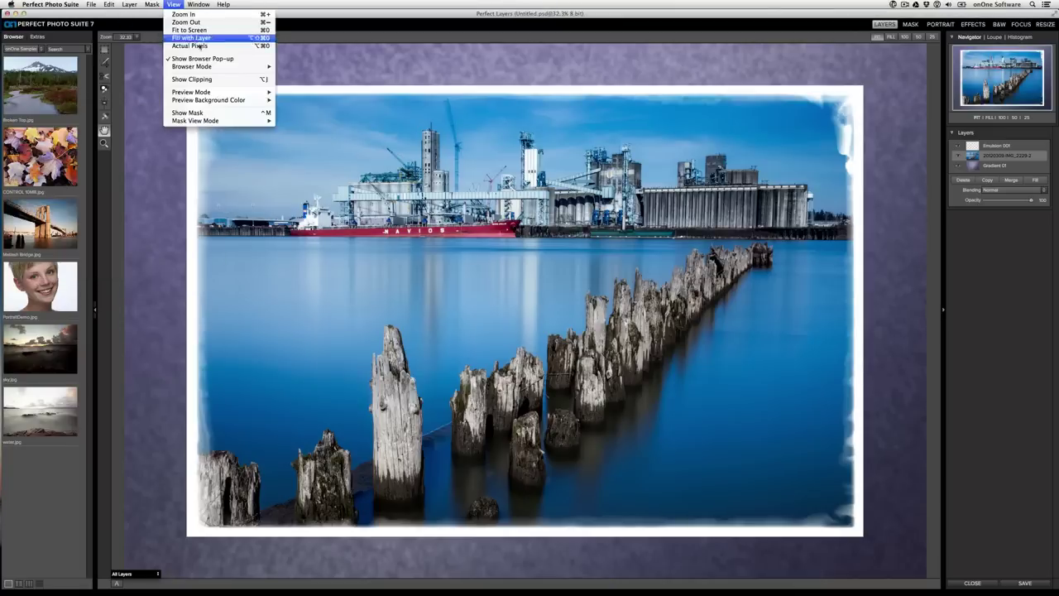
{"action": "left_click", "coordinate": [217, 60]}
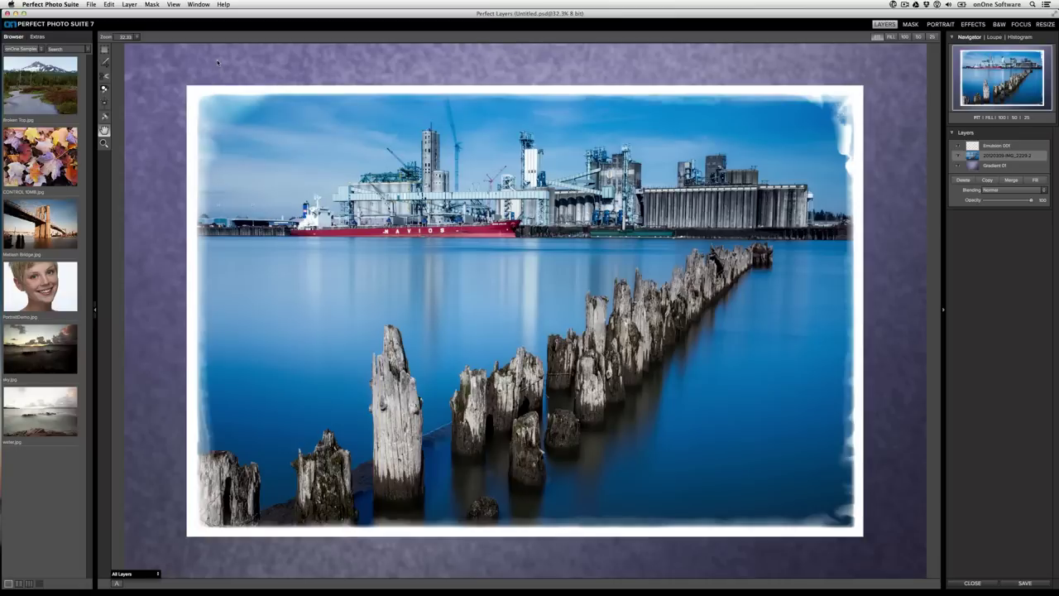
{"action": "left_click", "coordinate": [91, 4]}
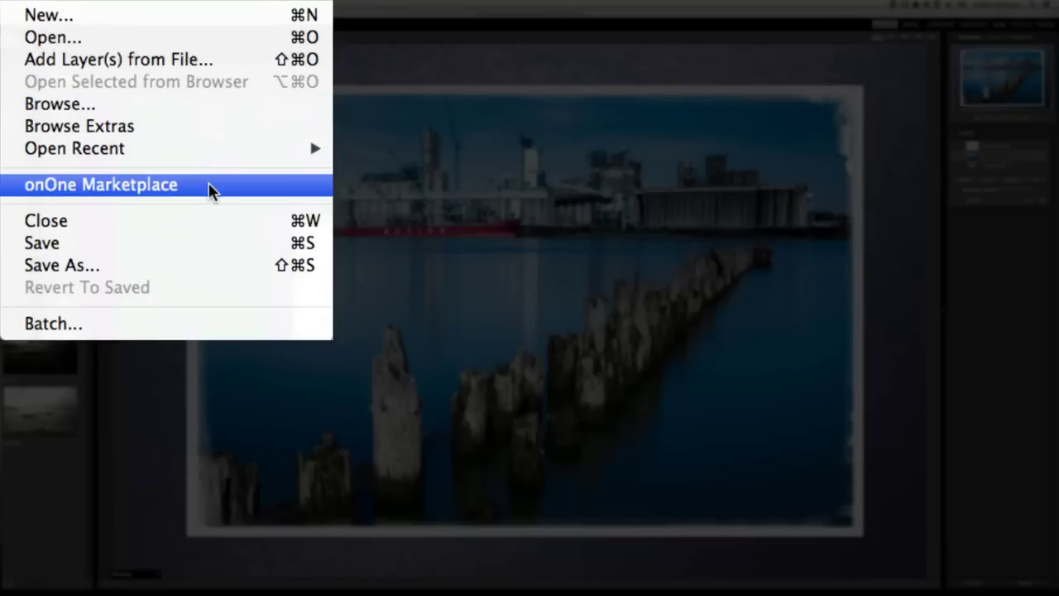
{"action": "left_click", "coordinate": [208, 187]}
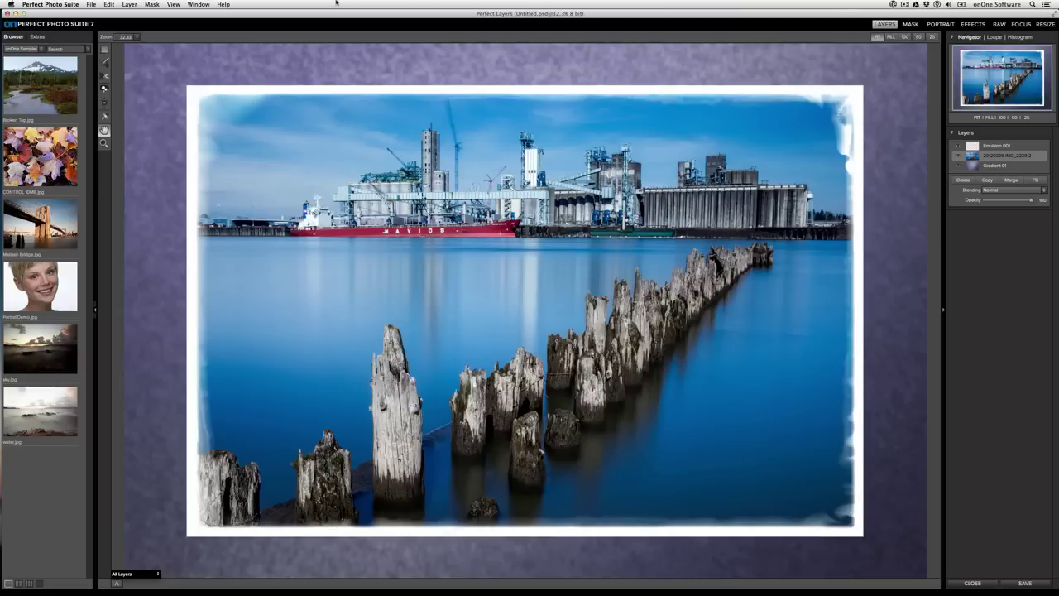
{"action": "left_click", "coordinate": [222, 5]}
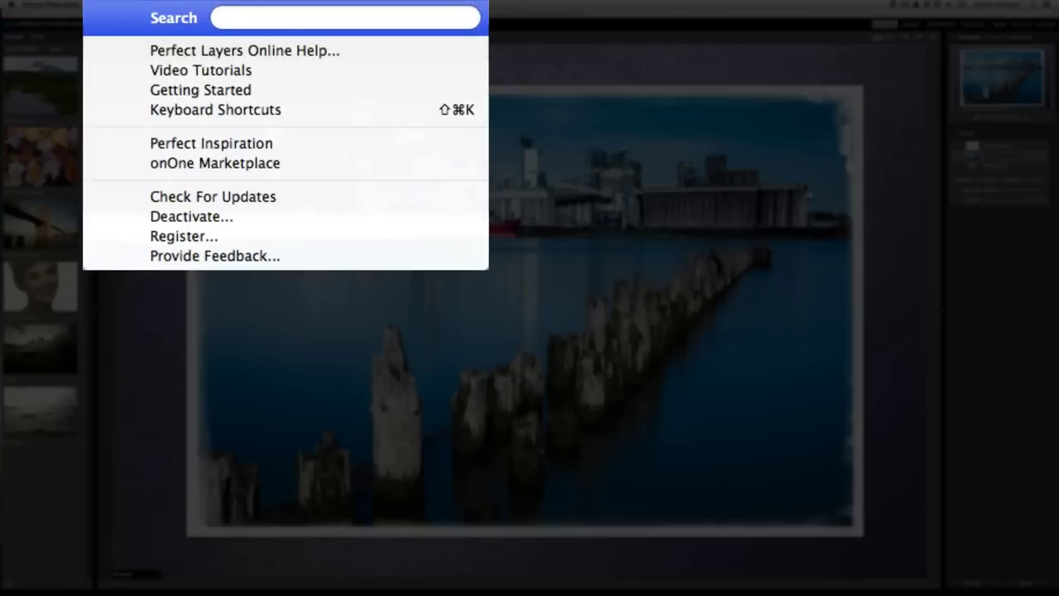
{"action": "left_click", "coordinate": [342, 216]}
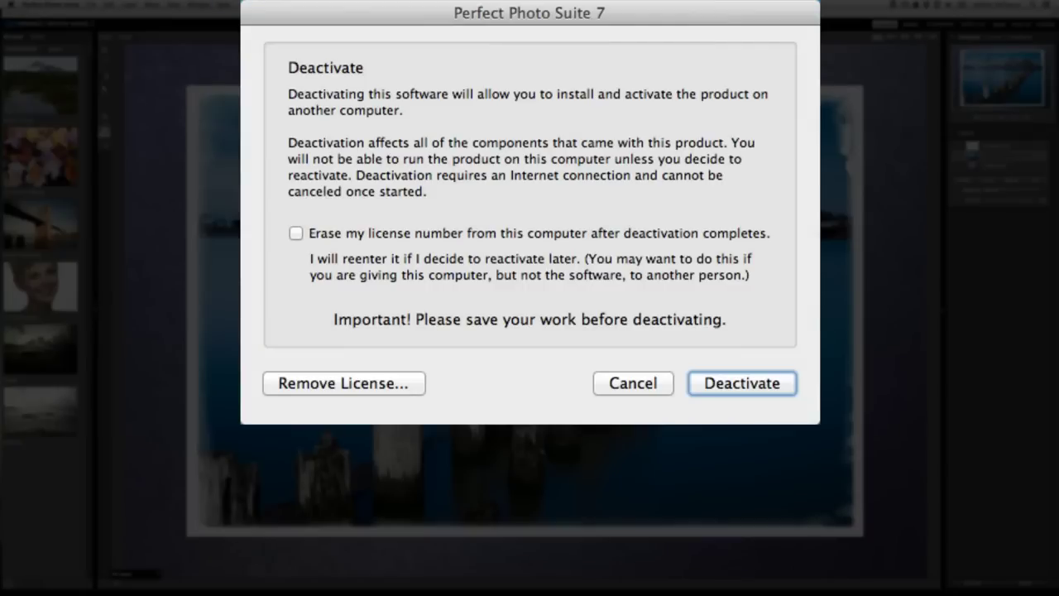
{"action": "key", "text": "Escape"}
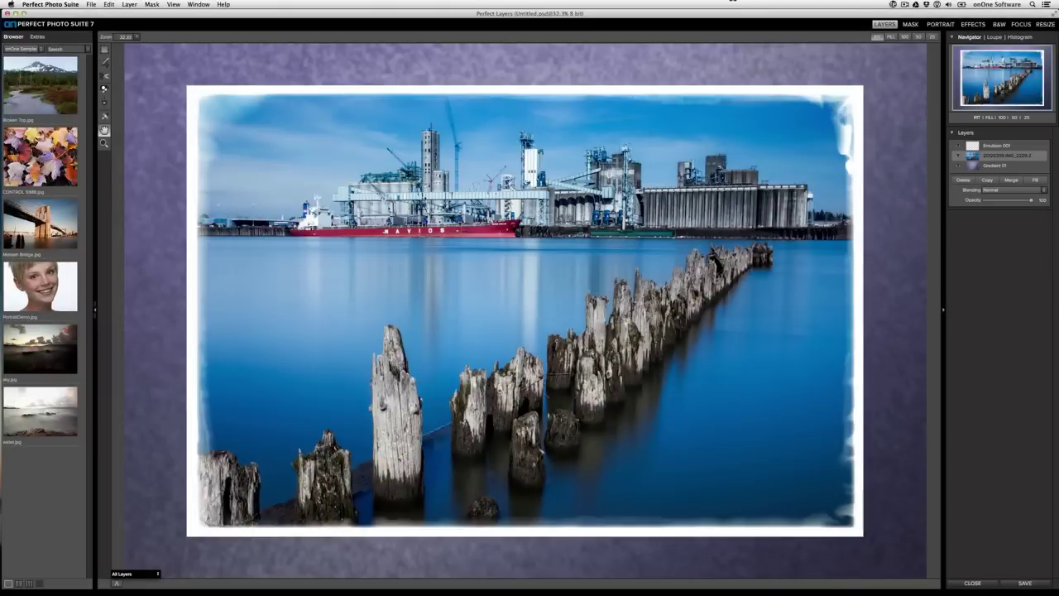